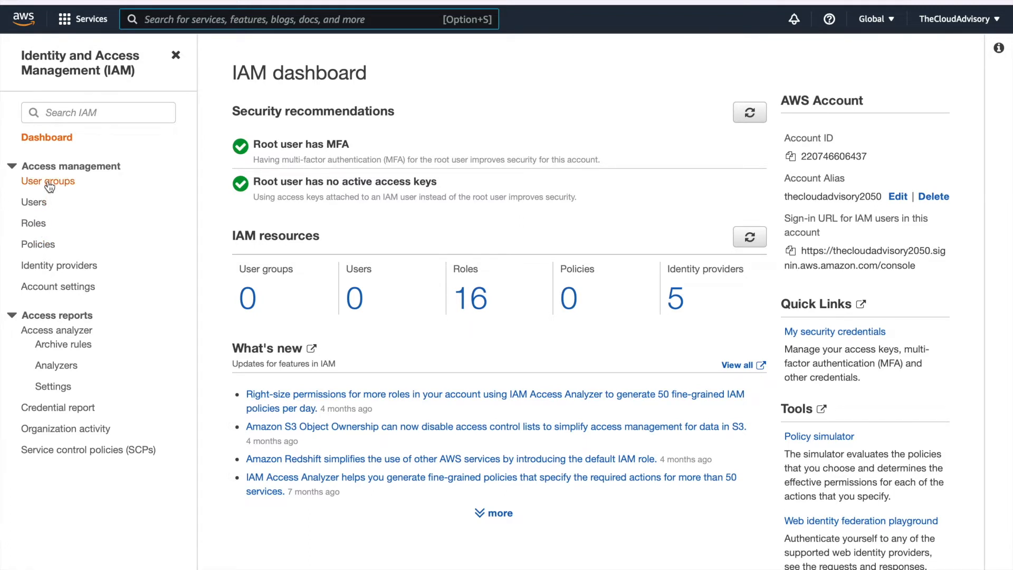
Step: Start adding a new IAM user and enter the user name, keeping only a single user entry
click(37, 202)
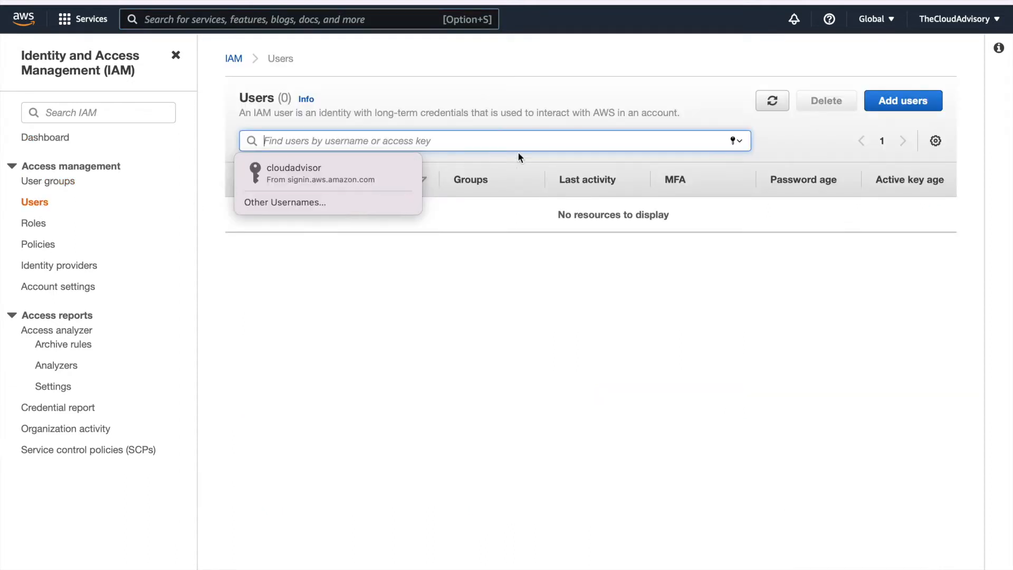
click(496, 237)
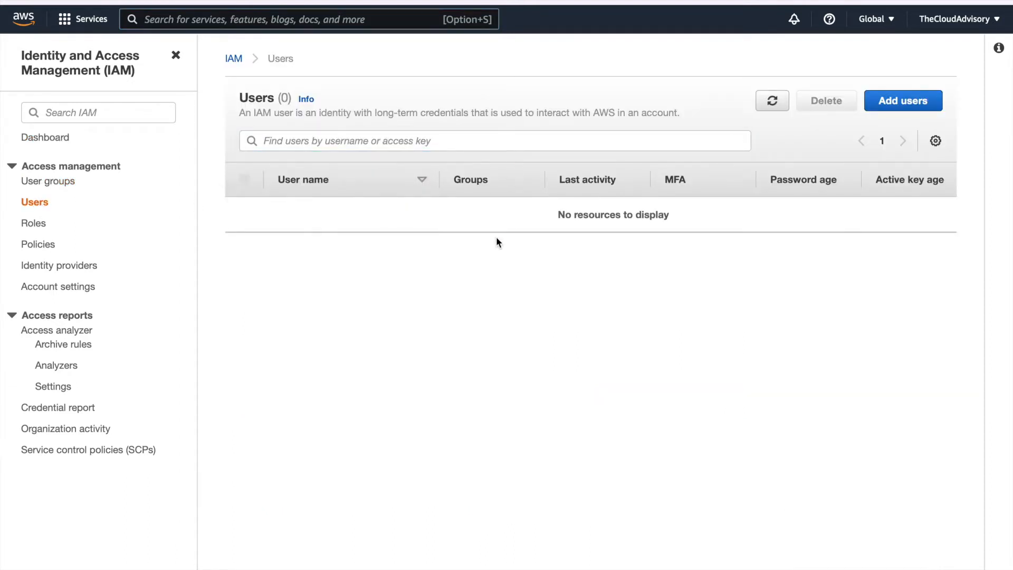
click(902, 101)
text(ra)
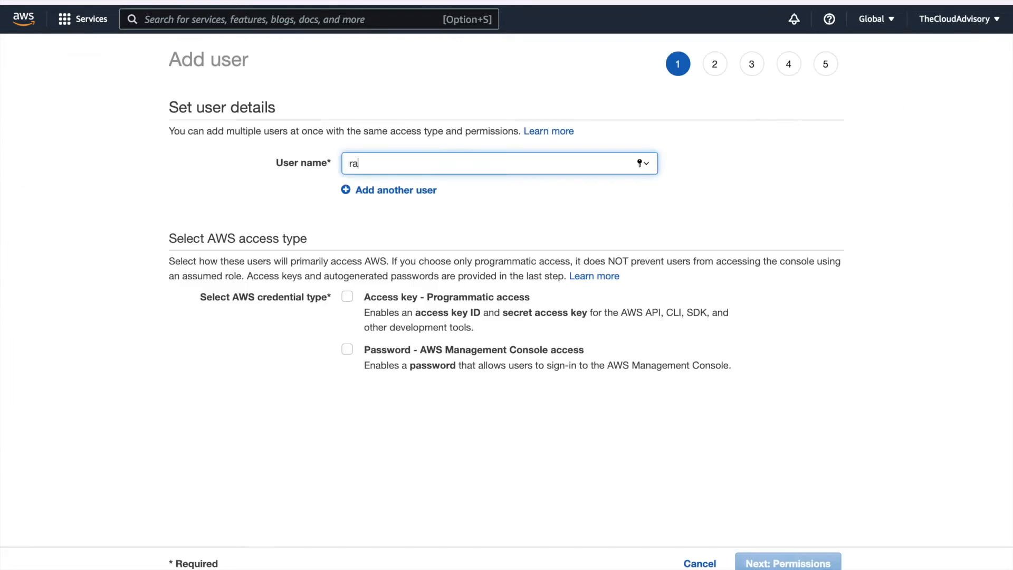
text(m)
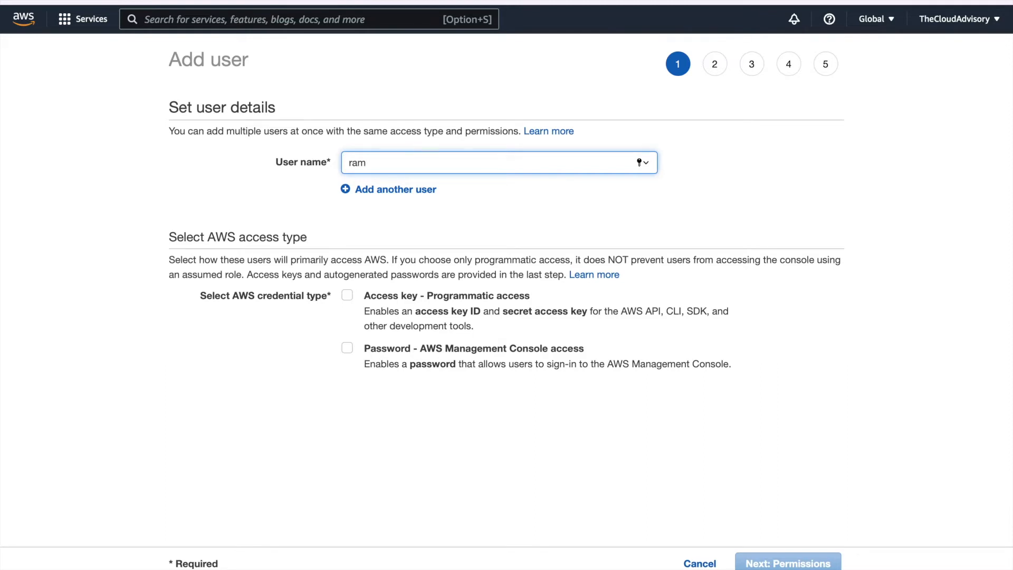
click(378, 190)
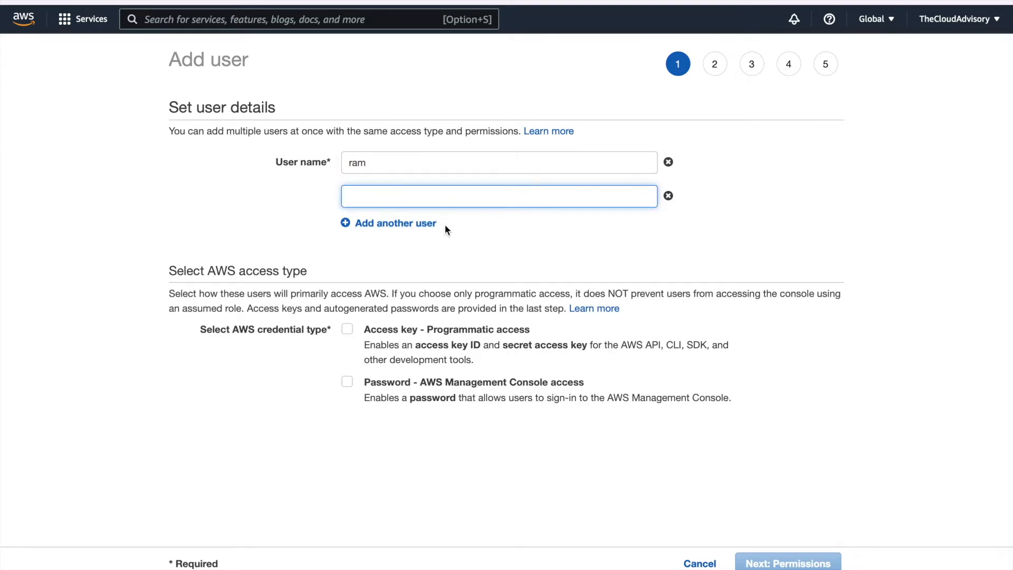
click(668, 196)
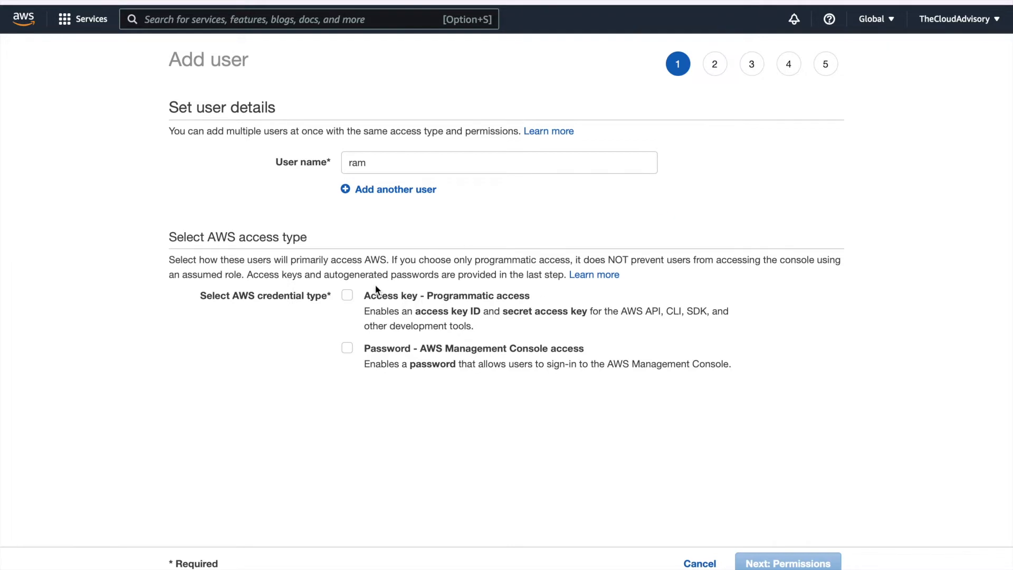
drag(201, 297, 327, 297)
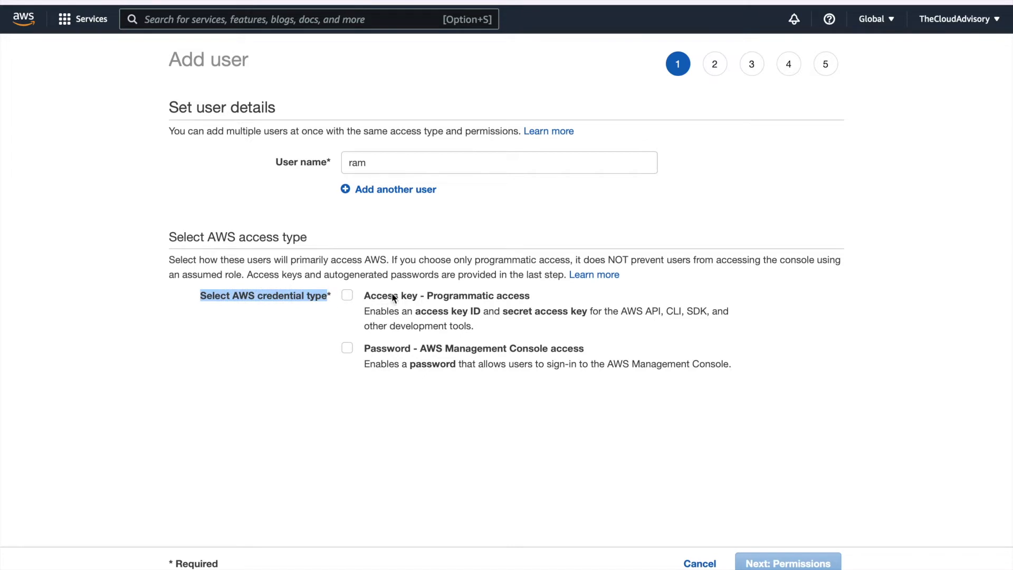
click(347, 300)
click(335, 319)
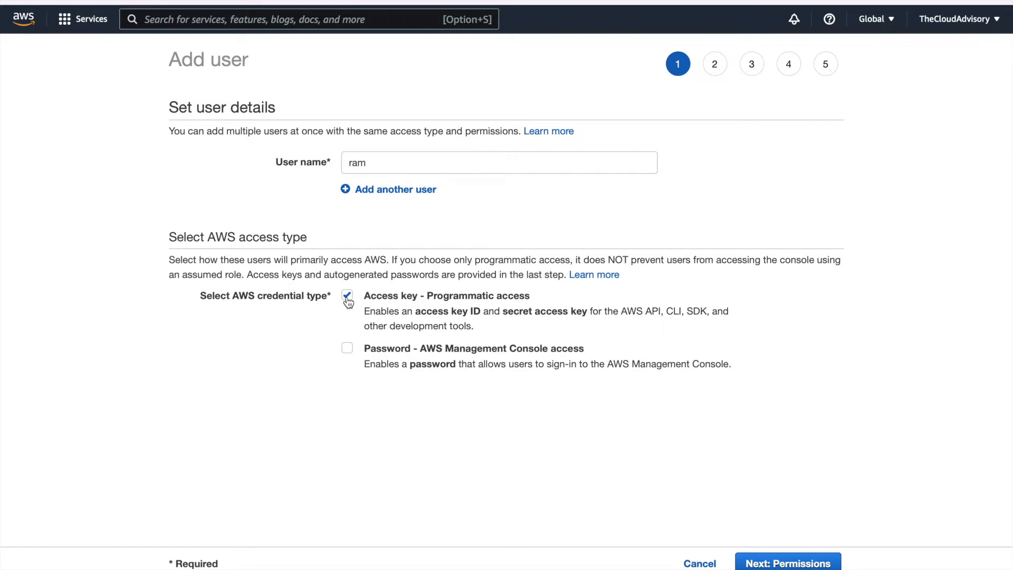
click(347, 296)
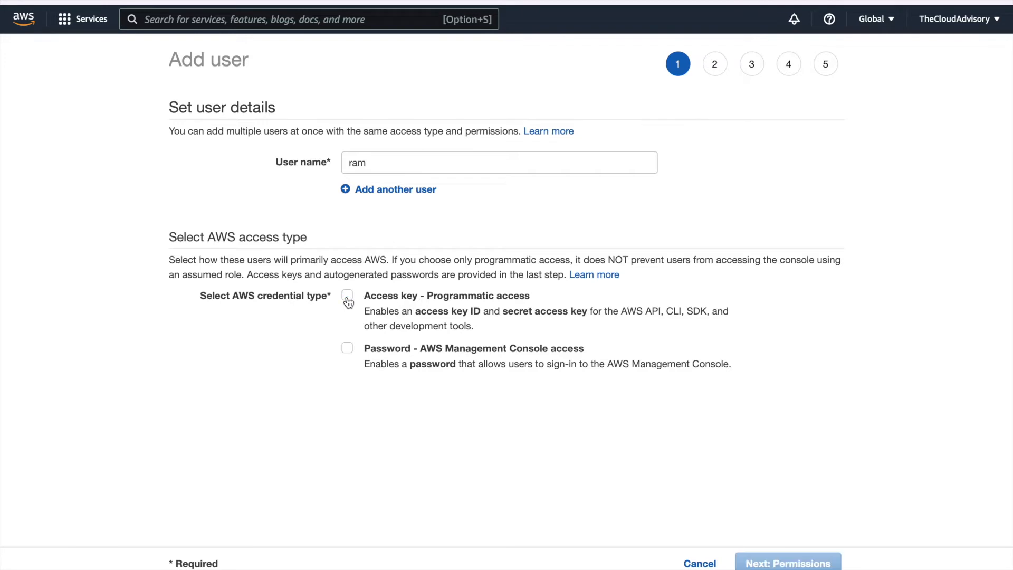
Step: Give the user AWS Management Console access with an autogenerated password and no required password reset, and continue to the permissions
click(348, 350)
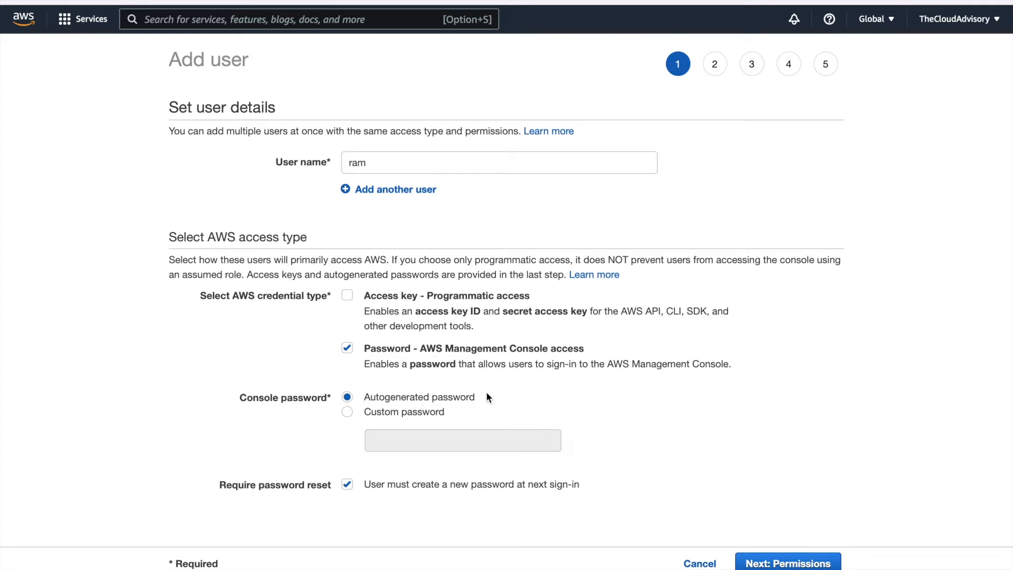
click(348, 412)
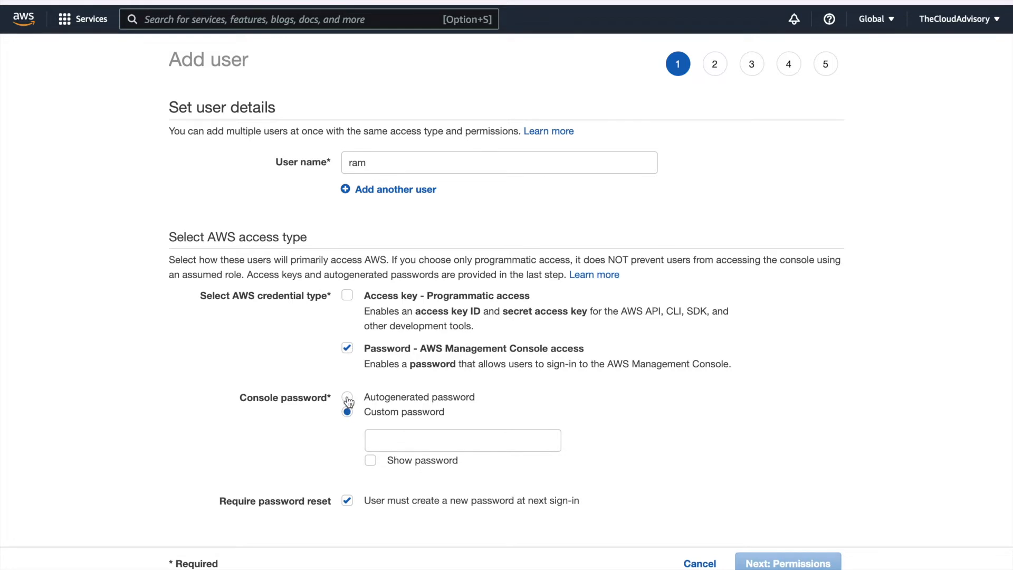
click(347, 398)
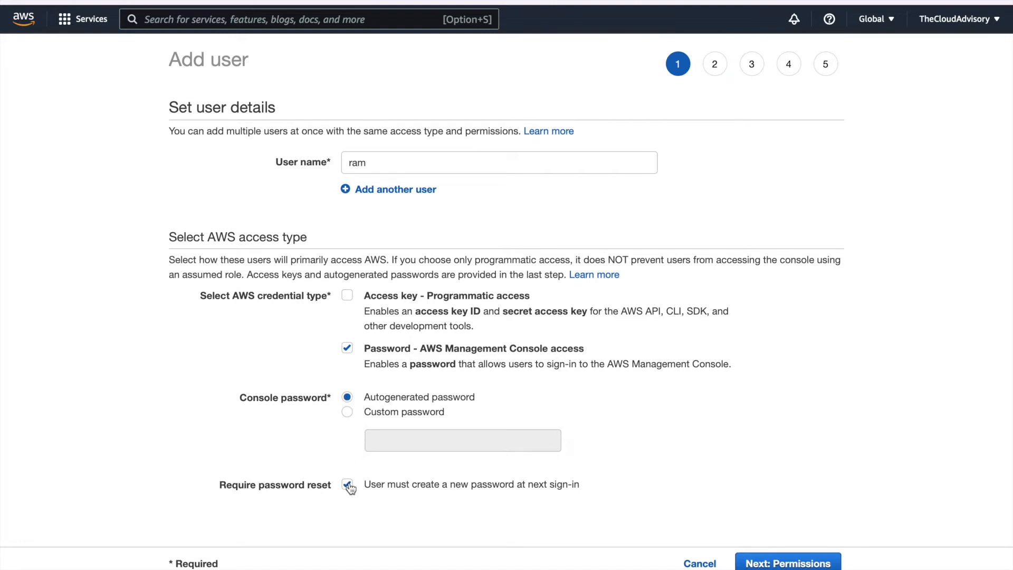
drag(224, 487, 360, 500)
click(361, 498)
click(347, 485)
click(783, 564)
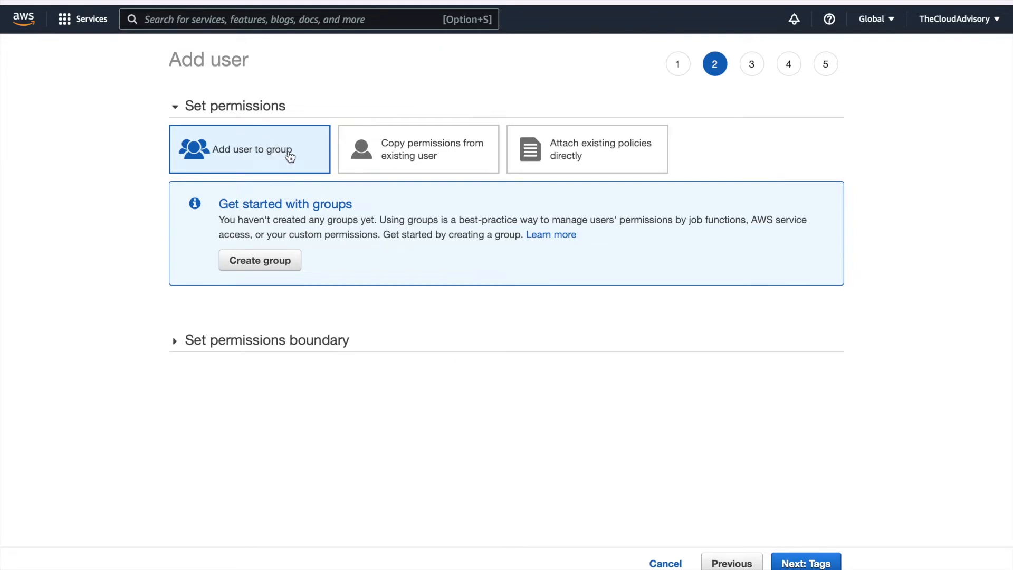
Step: Examine the permission options: adding to a group, copying from an existing user and attaching existing policies directly
click(397, 153)
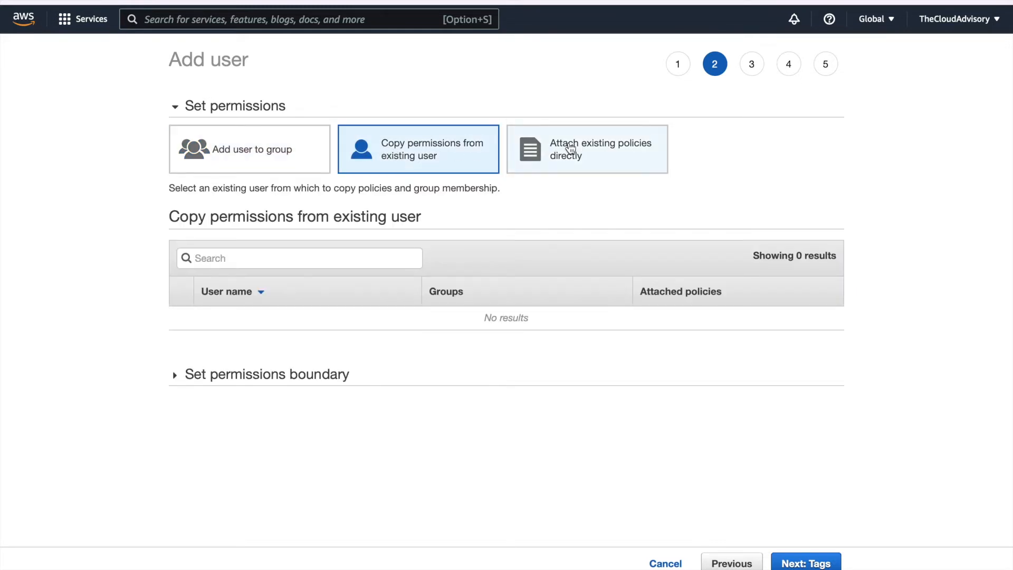
click(585, 157)
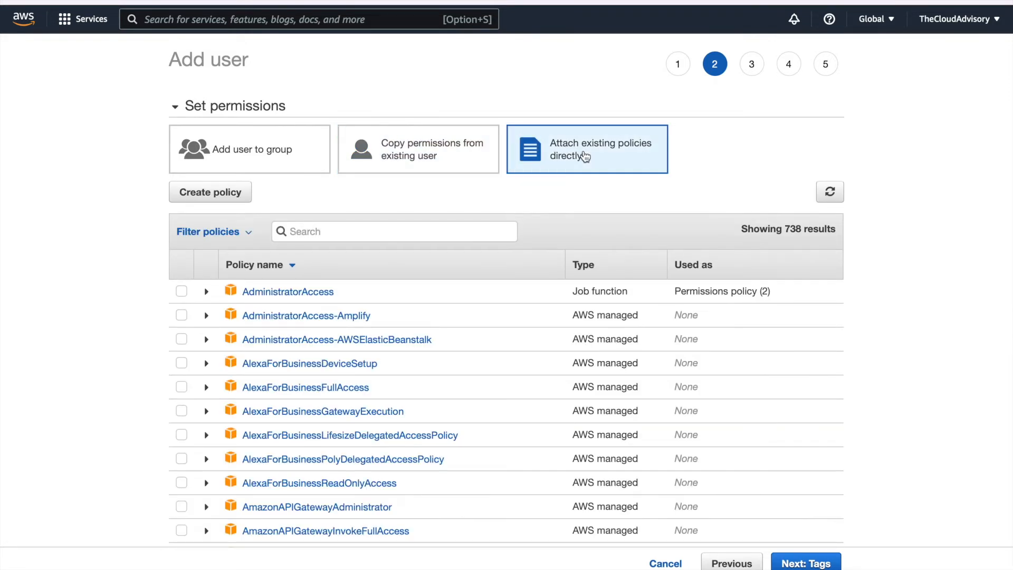
click(261, 156)
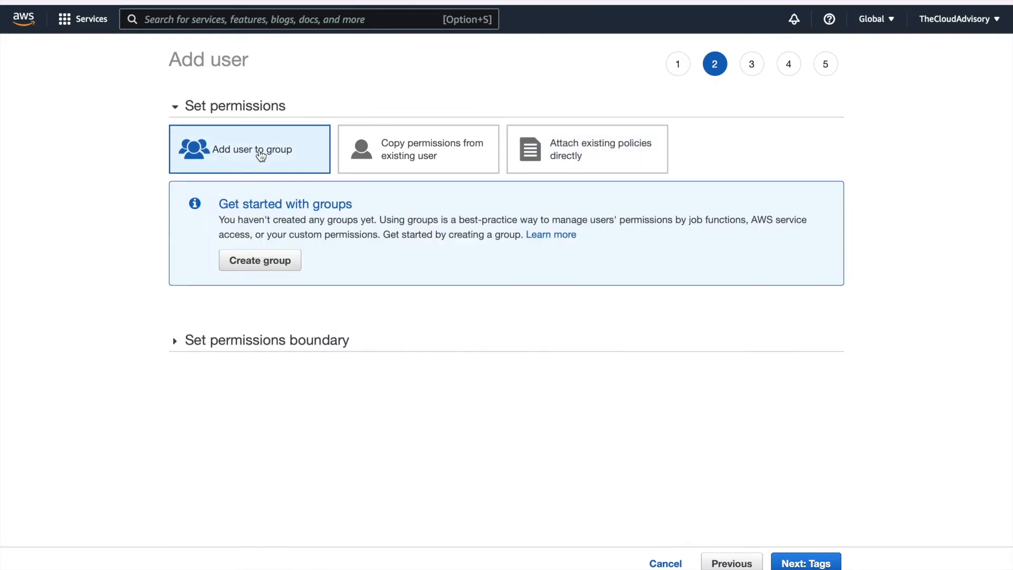
click(428, 163)
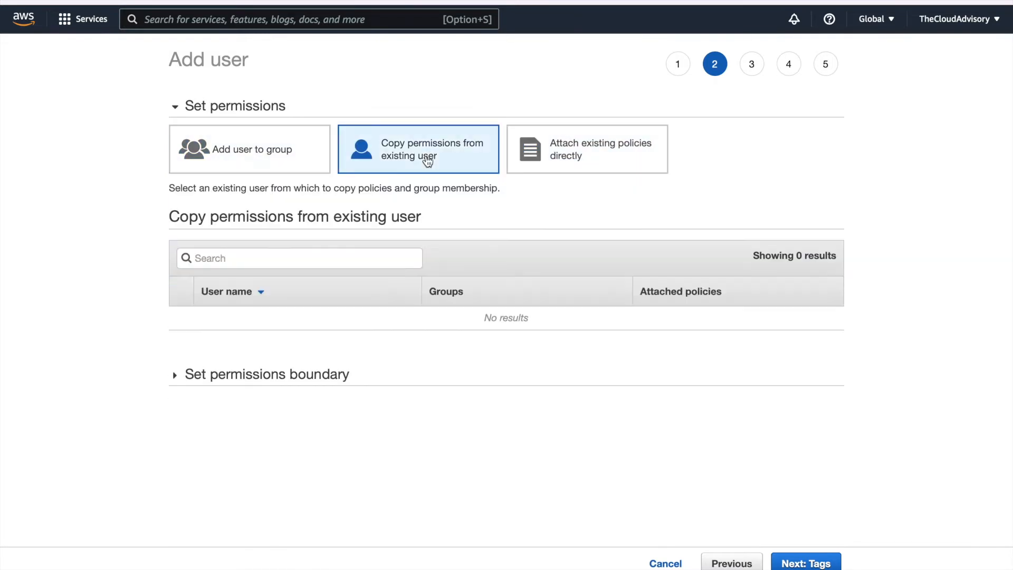
click(264, 165)
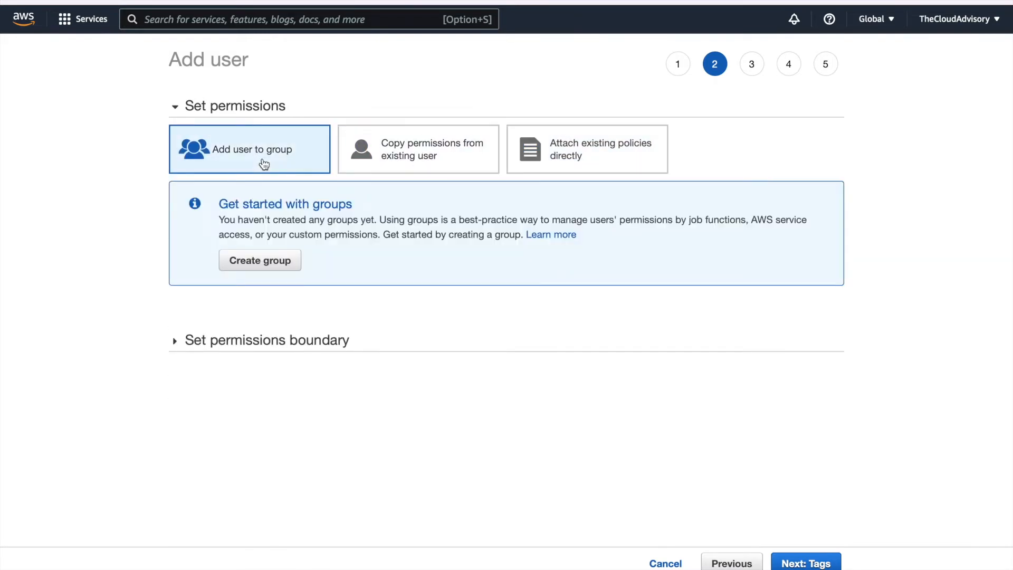
click(600, 160)
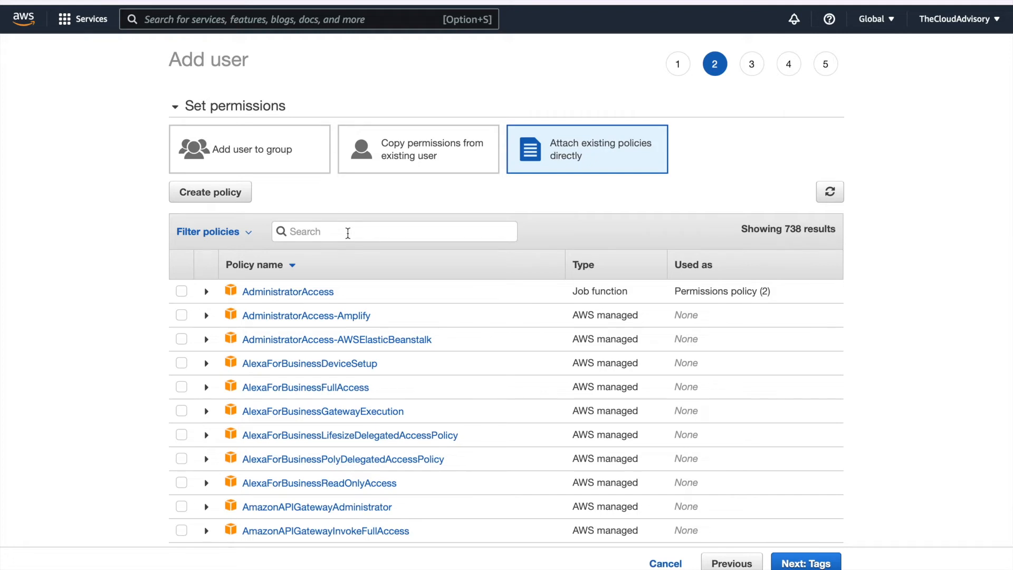
Step: Tag the user with key department and value finance, and create the user without any permissions
click(812, 564)
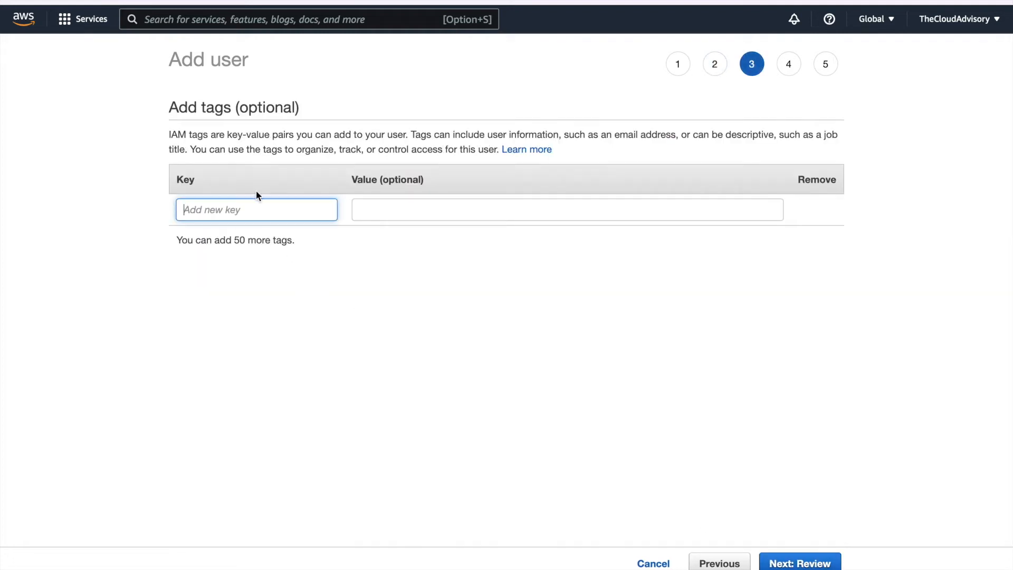
text(department)
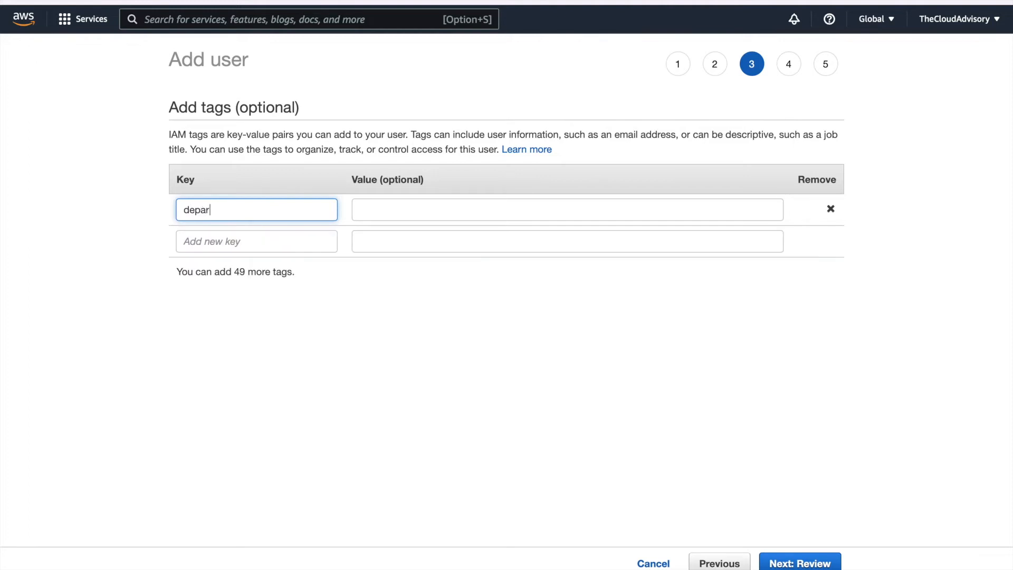
text(finance)
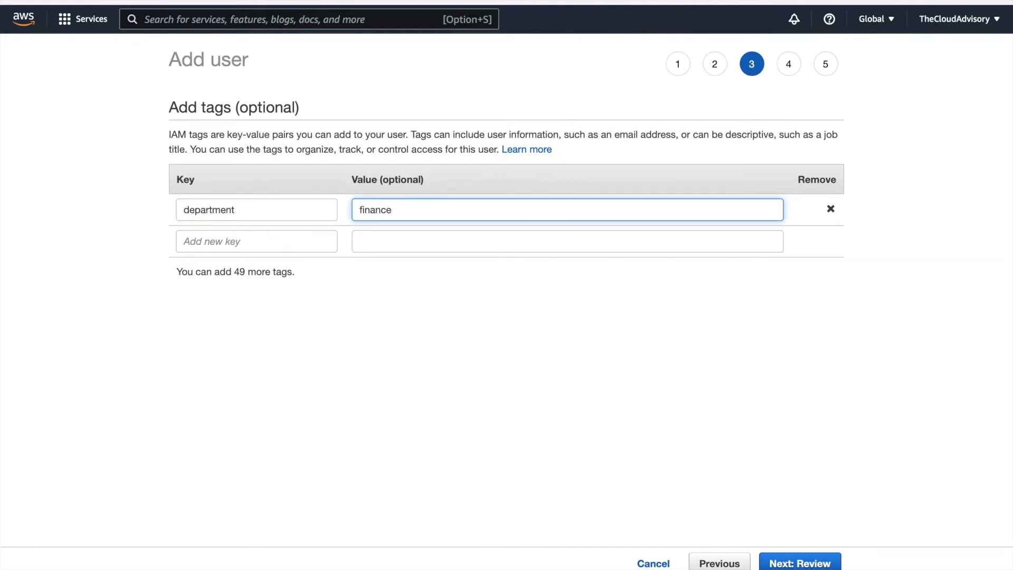
click(799, 564)
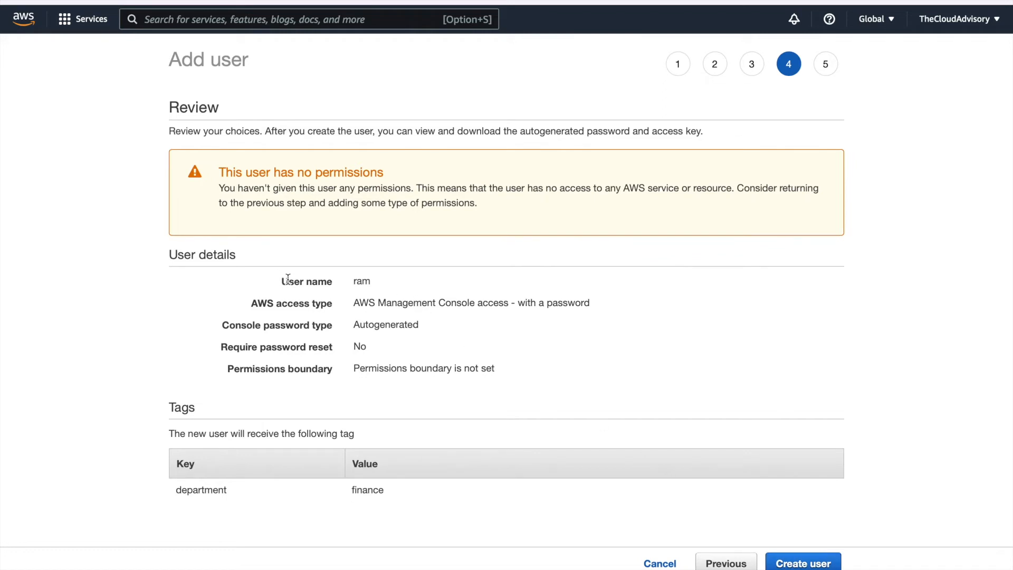
click(798, 563)
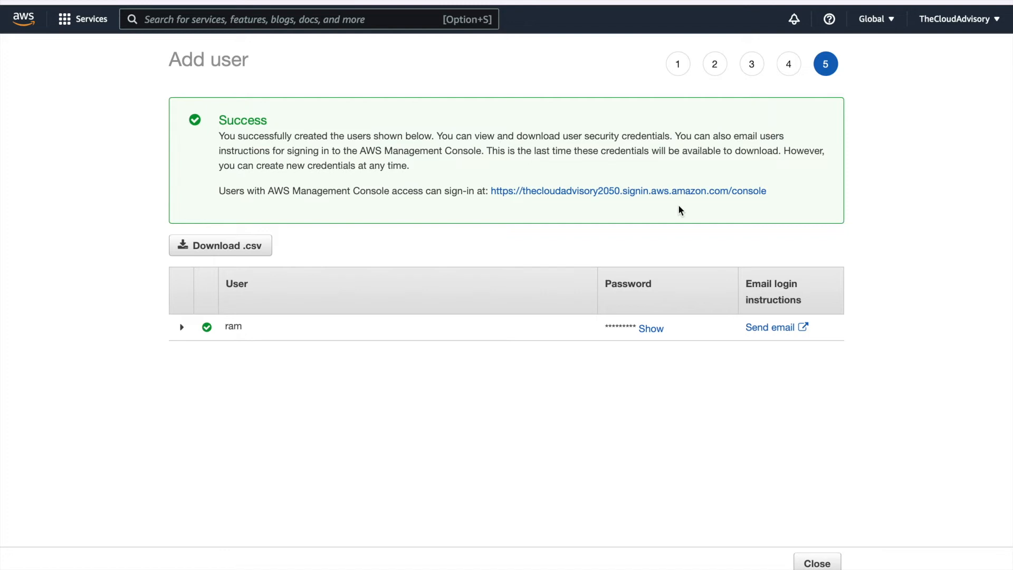
Step: Briefly reveal the new user's generated password, and download the credentials as a .csv file before returning to the users list
click(654, 329)
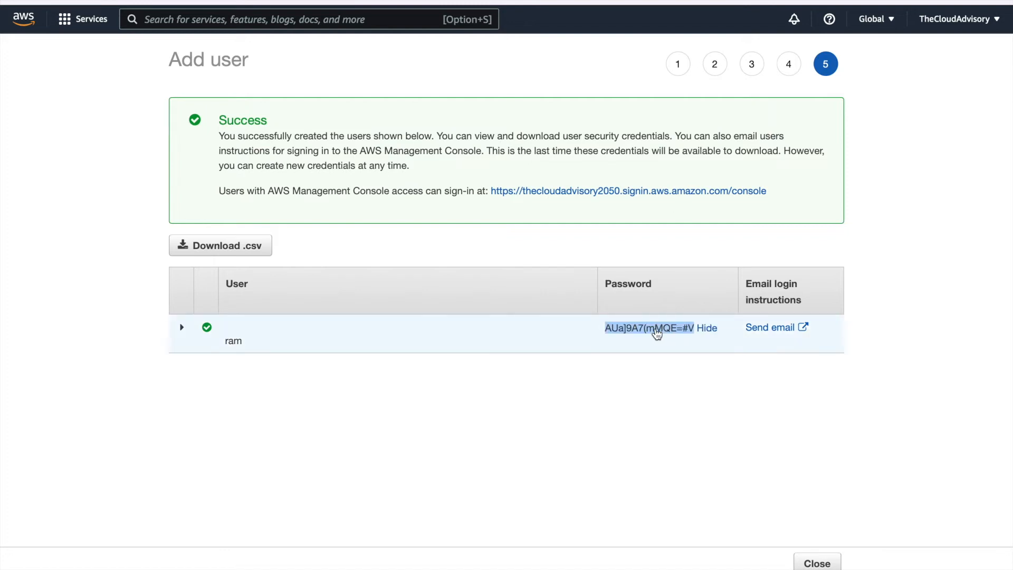
click(708, 330)
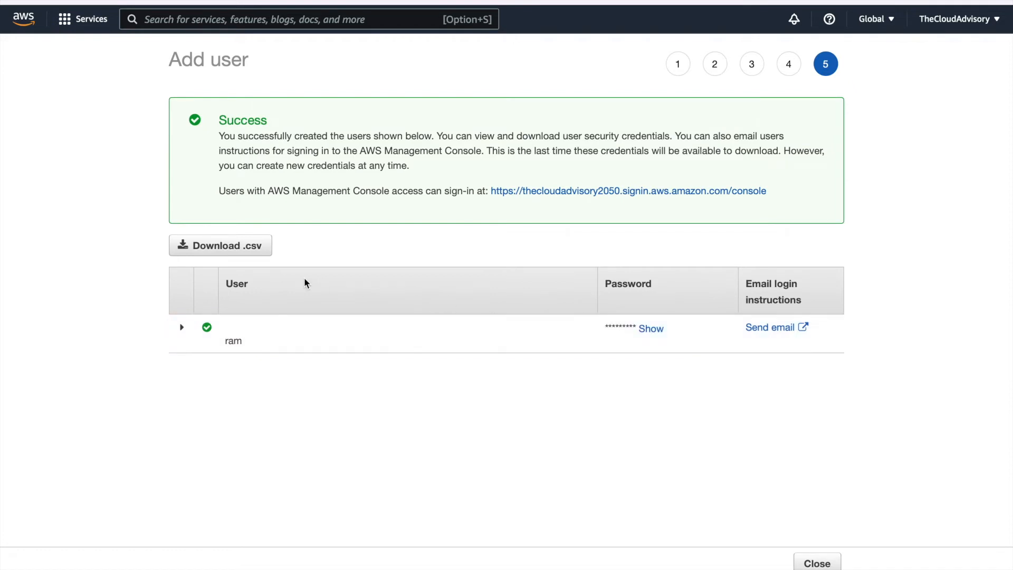
click(240, 250)
click(817, 564)
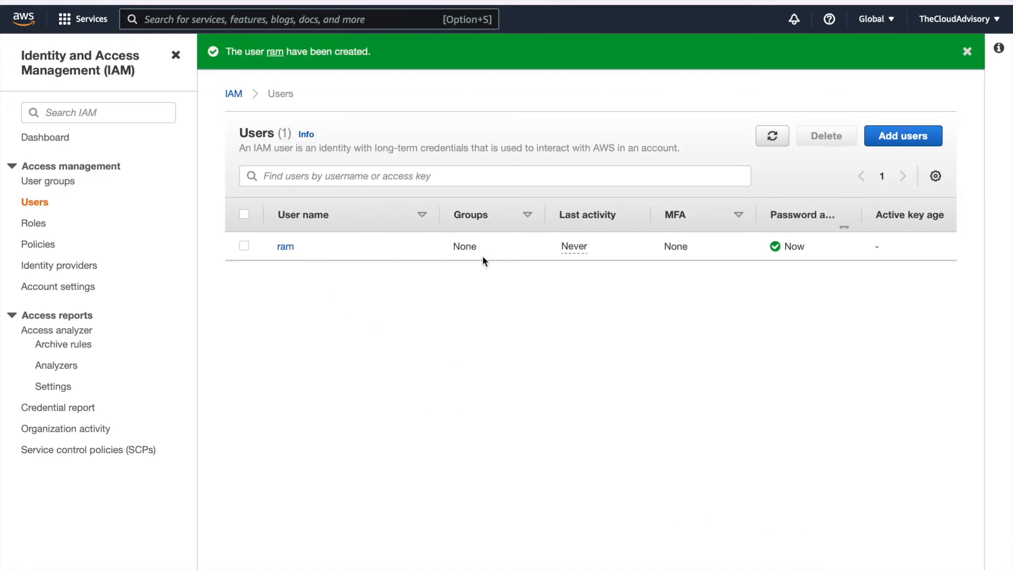
Step: Start adding a second IAM user and enter that user's name
click(897, 138)
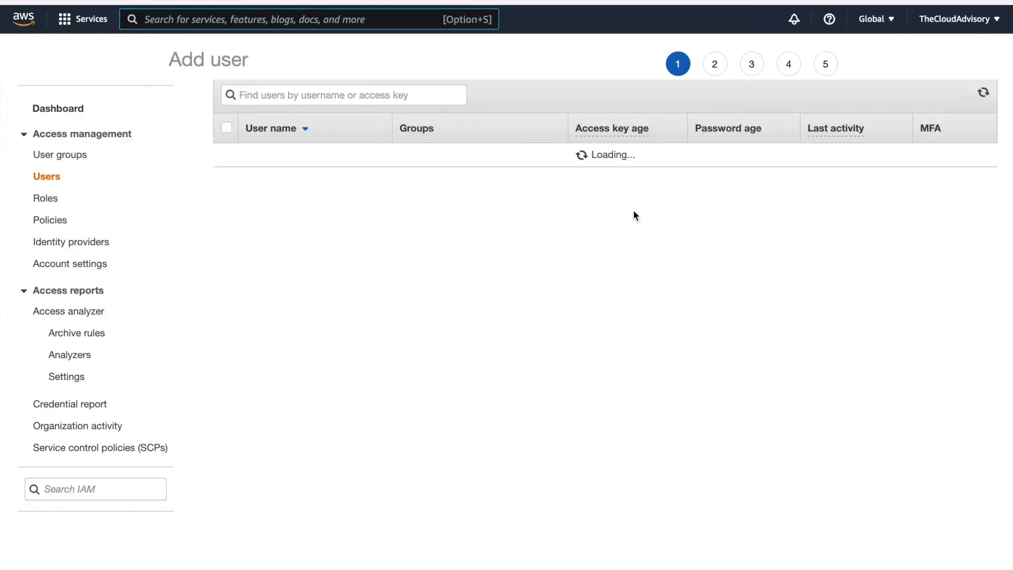
click(373, 169)
text(s)
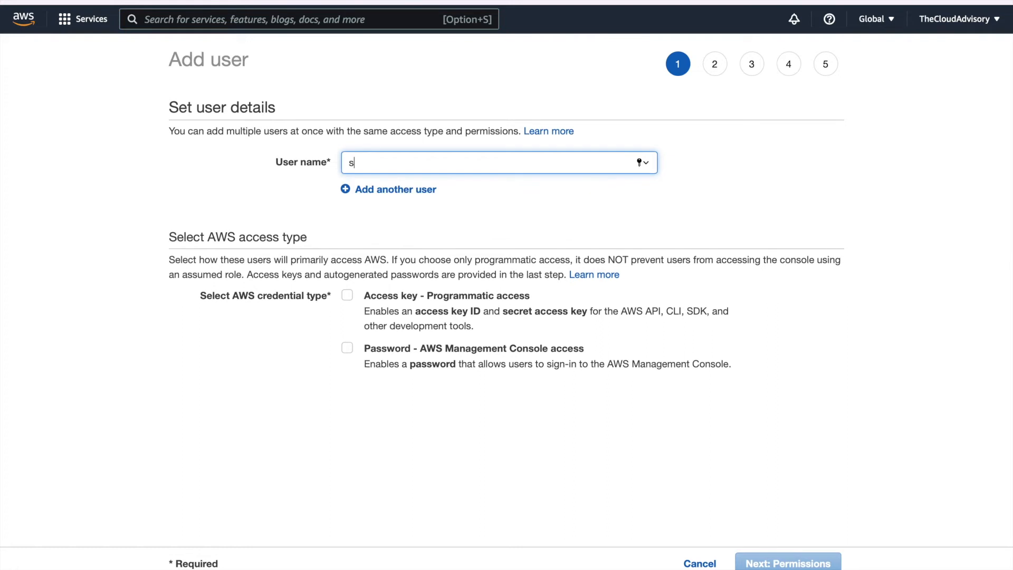
text(hyam)
click(440, 221)
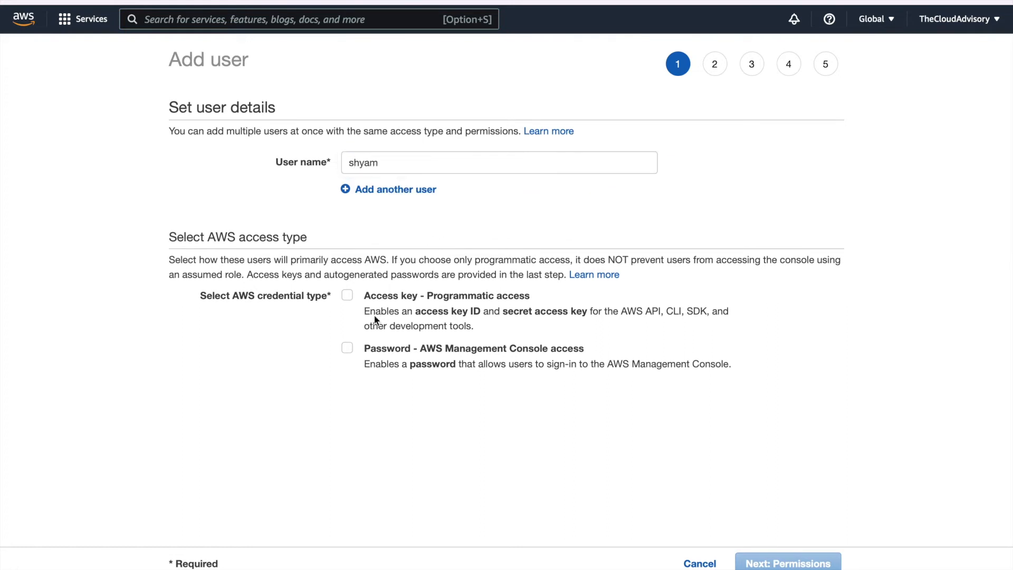
Step: Enable AWS Management Console access for the second user without a required password reset, and continue to the permissions
click(348, 350)
click(348, 486)
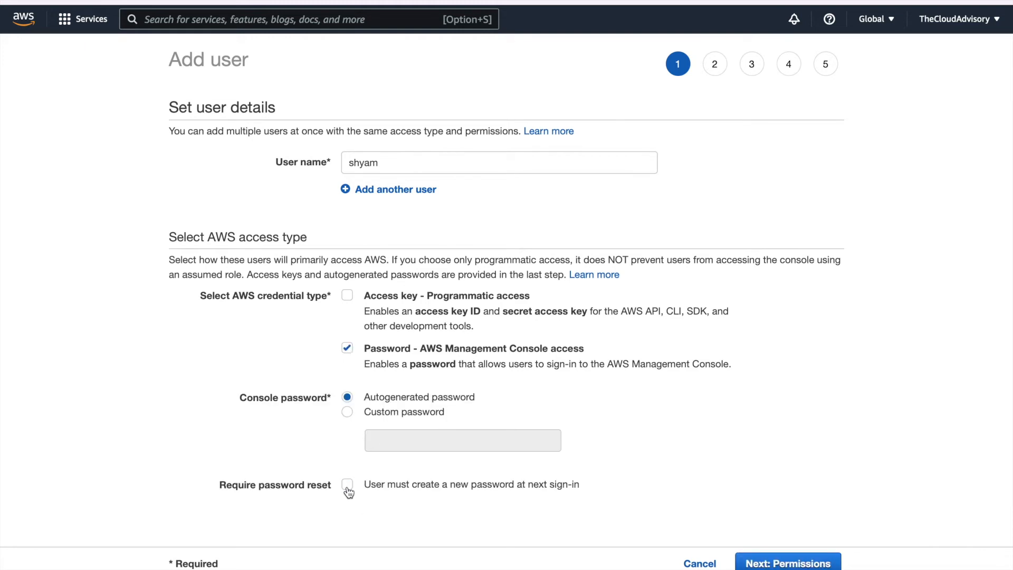
click(816, 566)
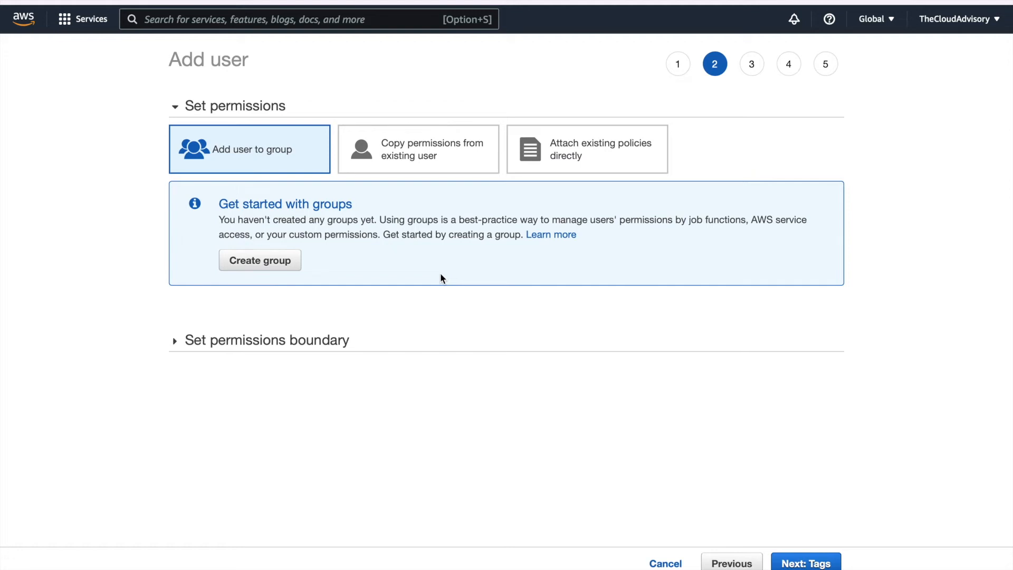
Step: Skip the permissions for the second user and add a tag with key department and value finance
click(805, 563)
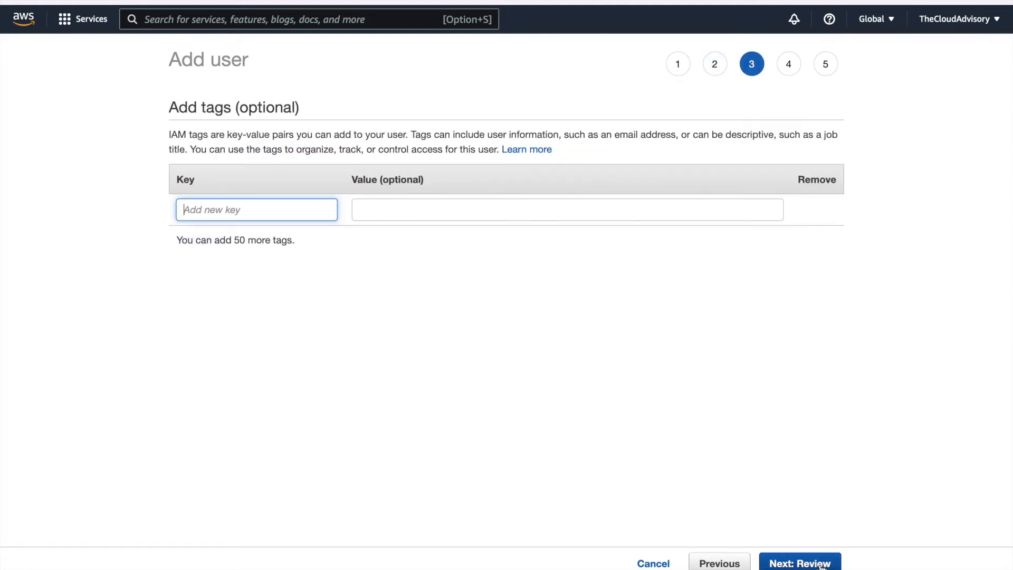
text(dep)
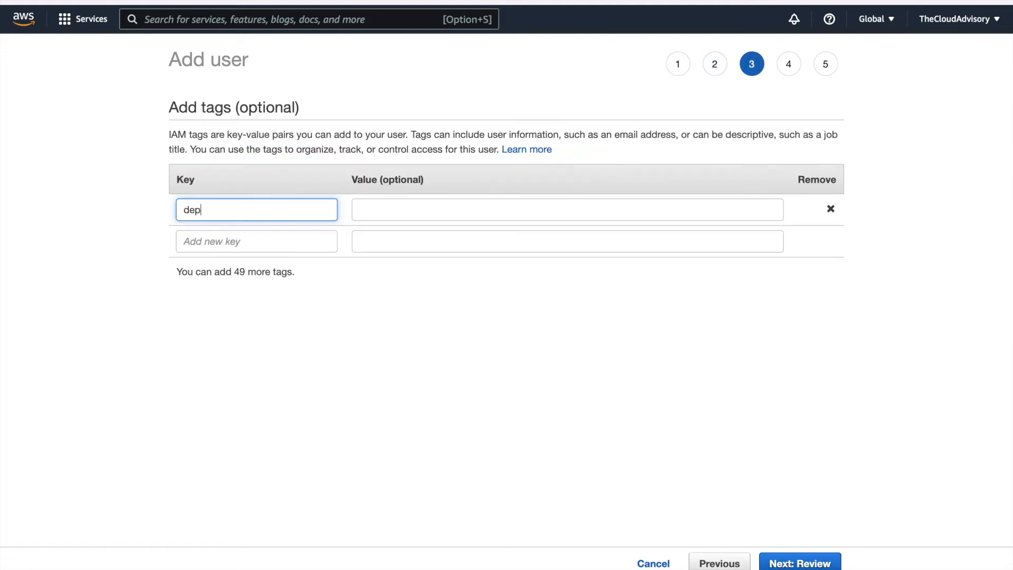
text(artment)
key(Tab)
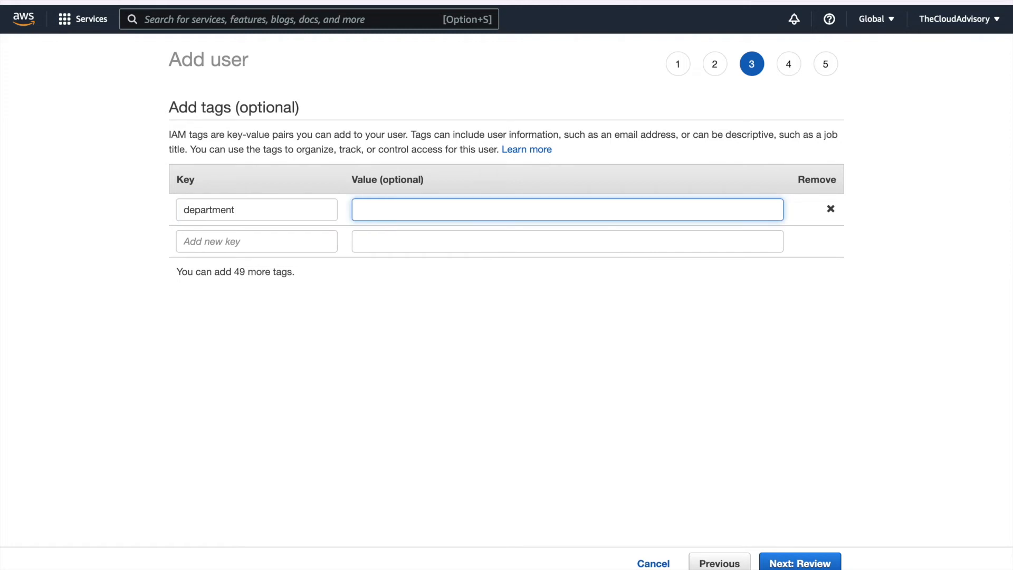
text(finance)
key(Tab)
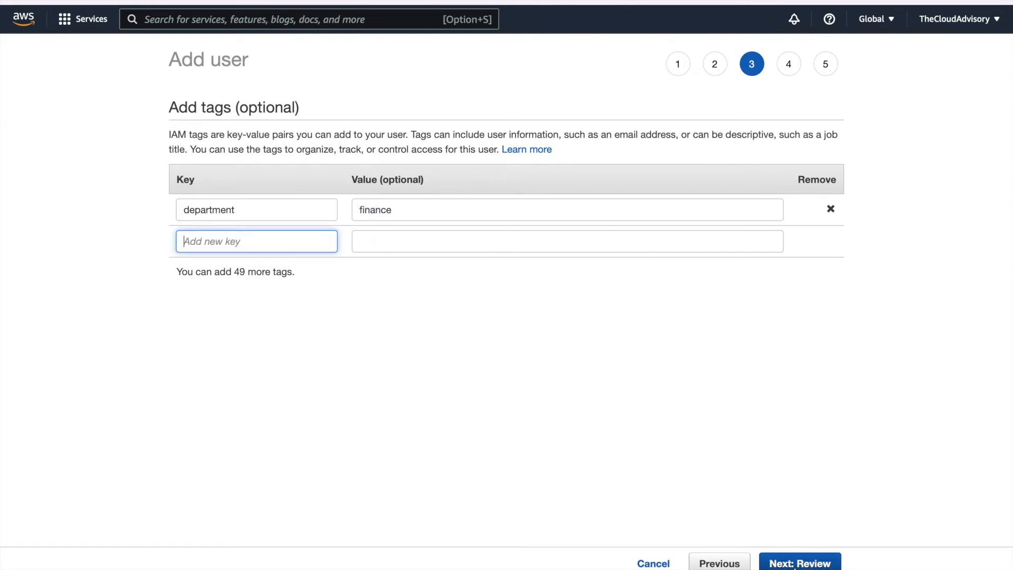
Step: Create the second user and download the credentials as a .csv file before returning to the users list
click(798, 564)
click(798, 563)
click(244, 246)
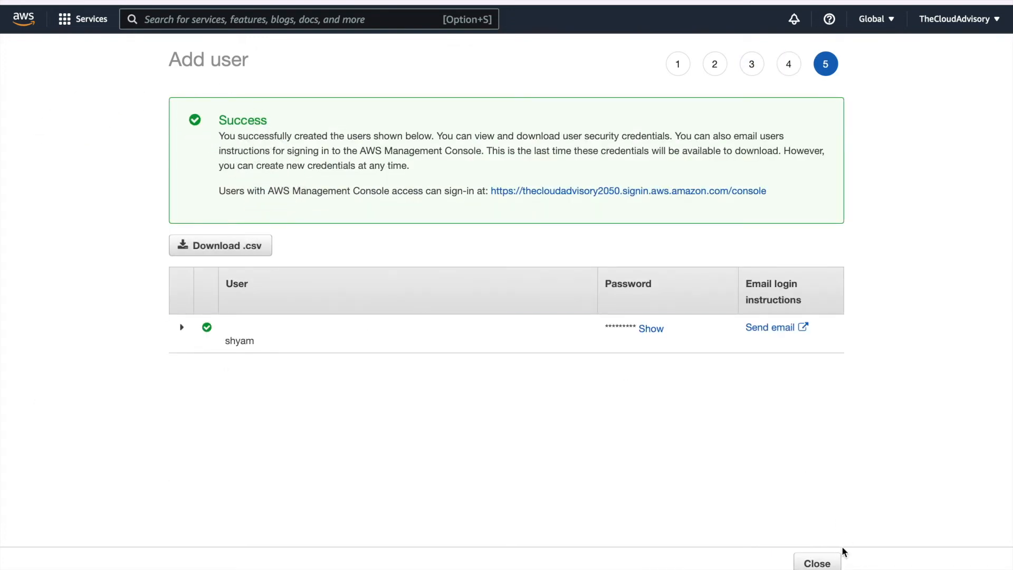
click(826, 566)
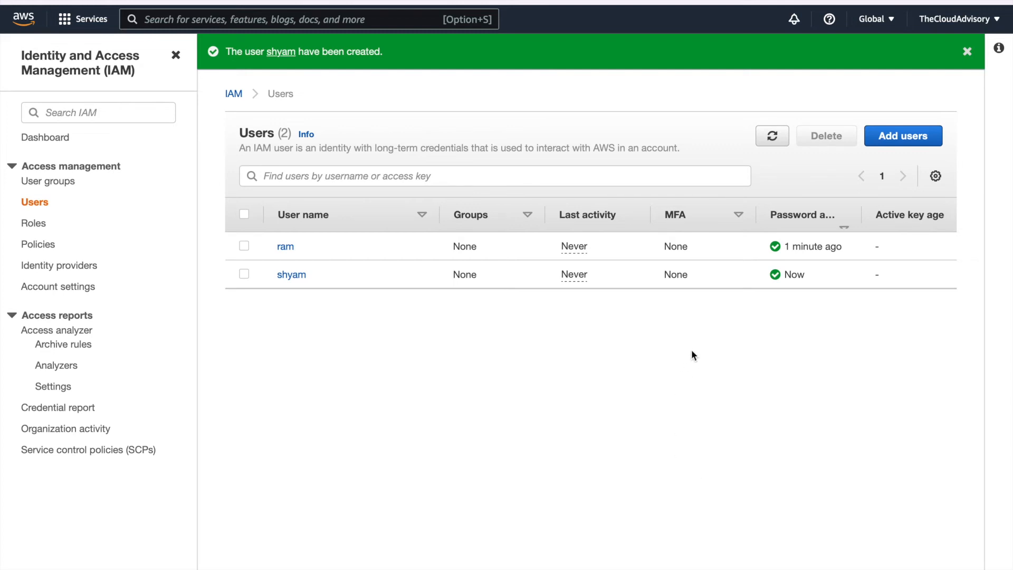
Step: Start creating a user group named developers and select the first IAM user as its member
click(55, 184)
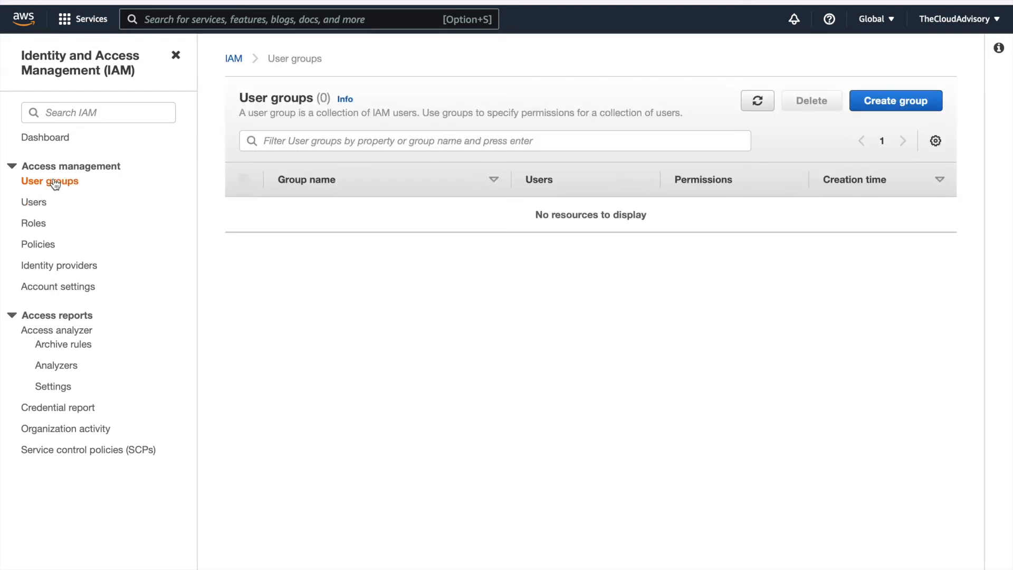
click(884, 105)
click(278, 213)
text(developers)
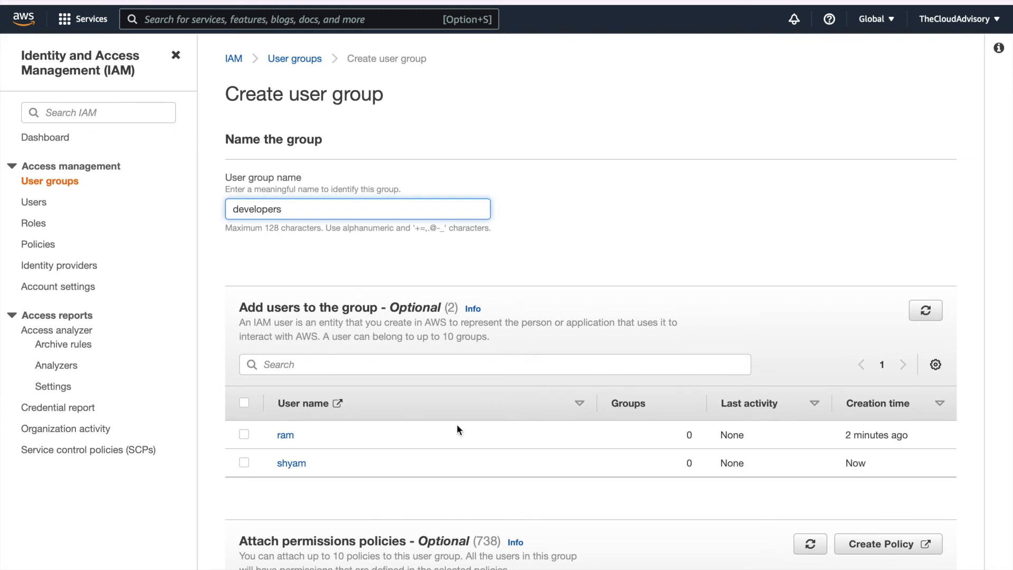
scroll(457, 426, down, 4)
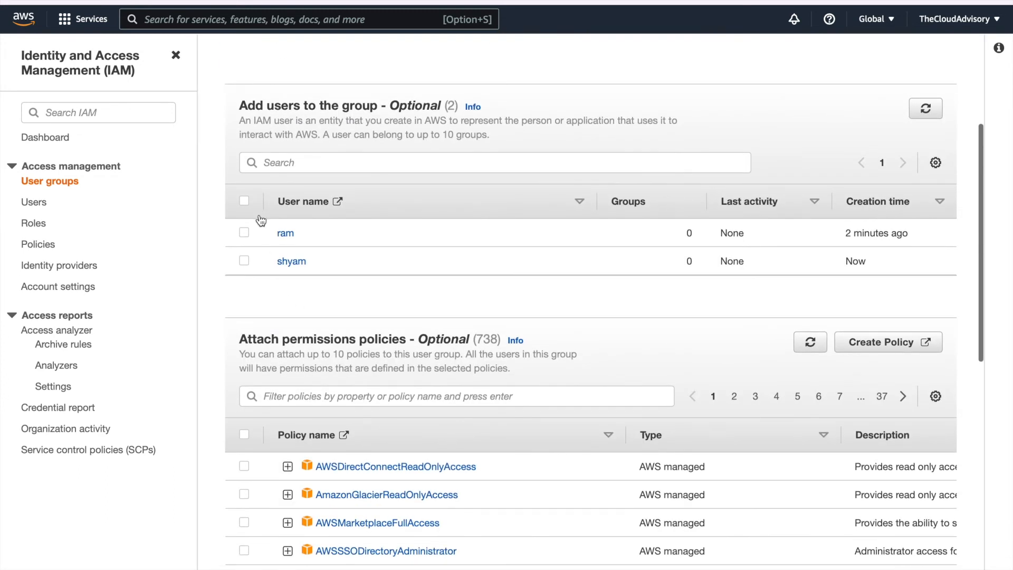
click(244, 233)
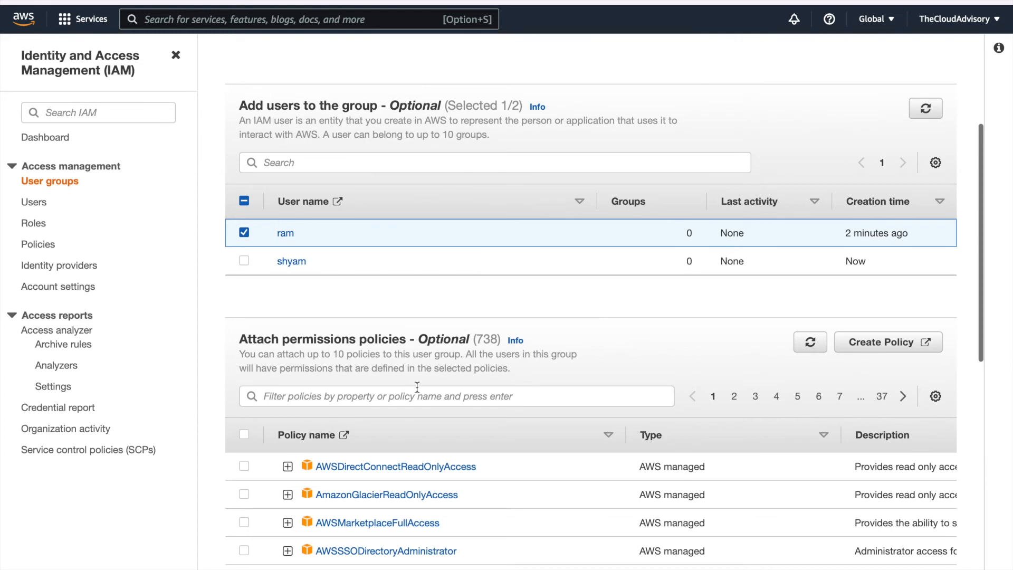
Step: Filter the permissions policies by ec2full and select AmazonEC2FullAccess for the developers group
drag(239, 339, 470, 340)
click(362, 400)
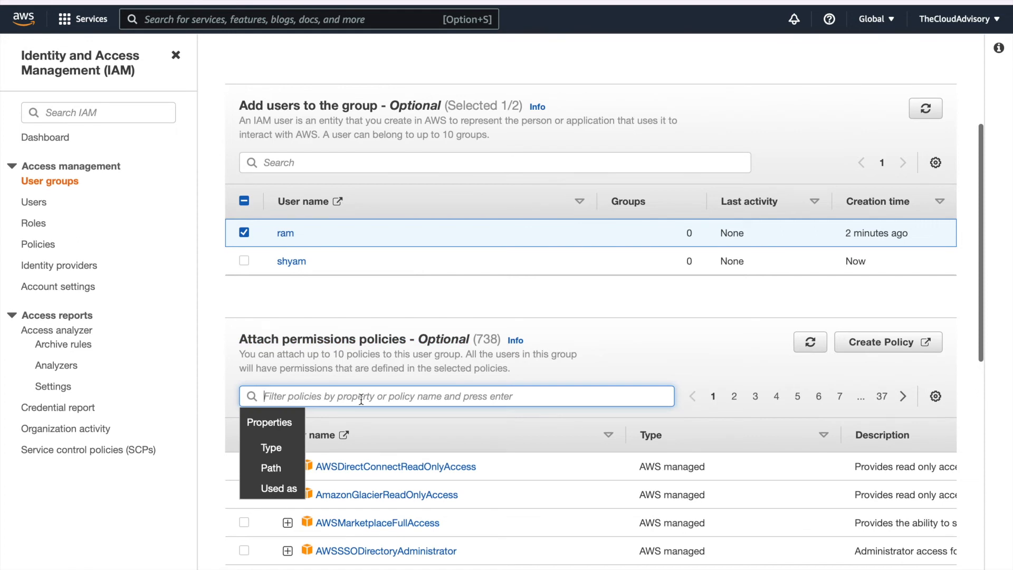
click(538, 376)
click(416, 402)
text(ec2full)
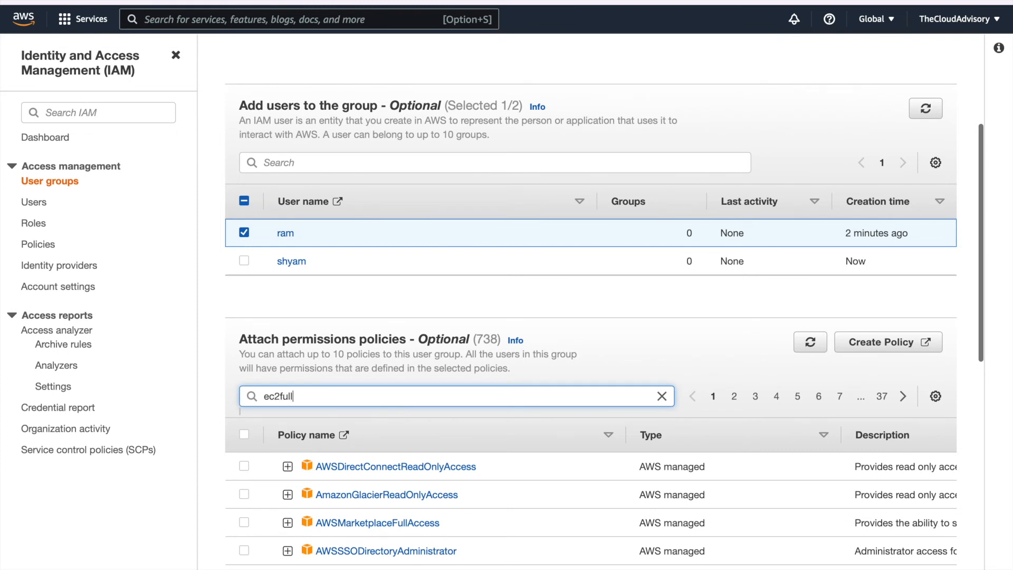
key(Return)
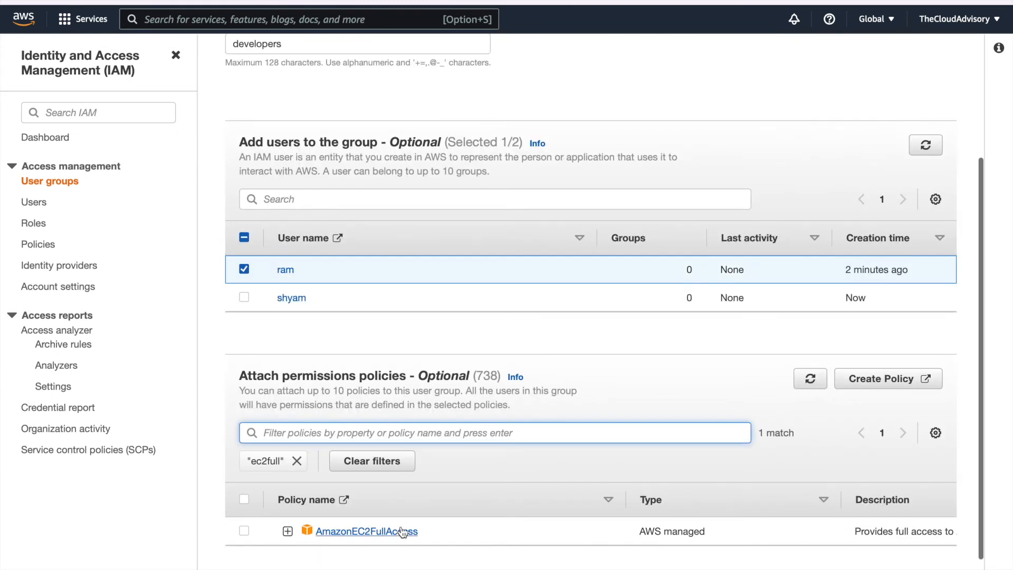
click(245, 530)
Step: Replace the policy filter with s3full, select AmazonS3FullAccess as well, and create the developers group
click(333, 446)
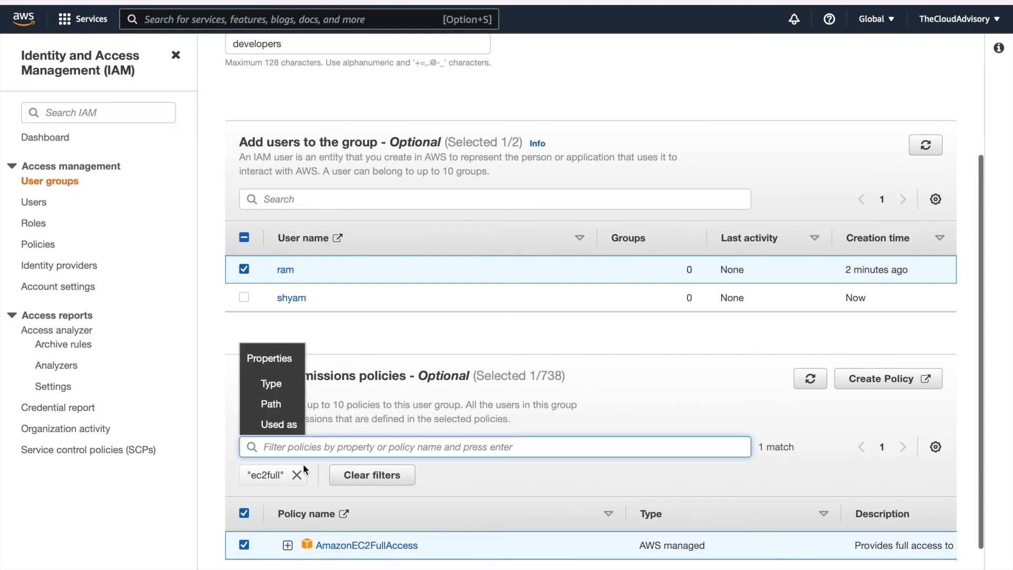
click(296, 475)
text(s3full)
key(Return)
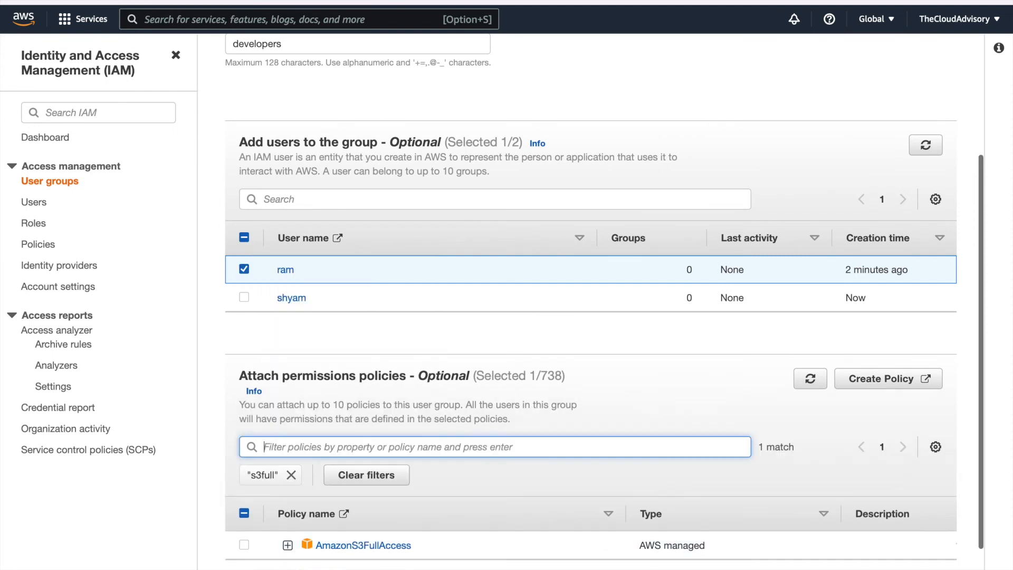
click(245, 544)
scroll(665, 517, down, 1)
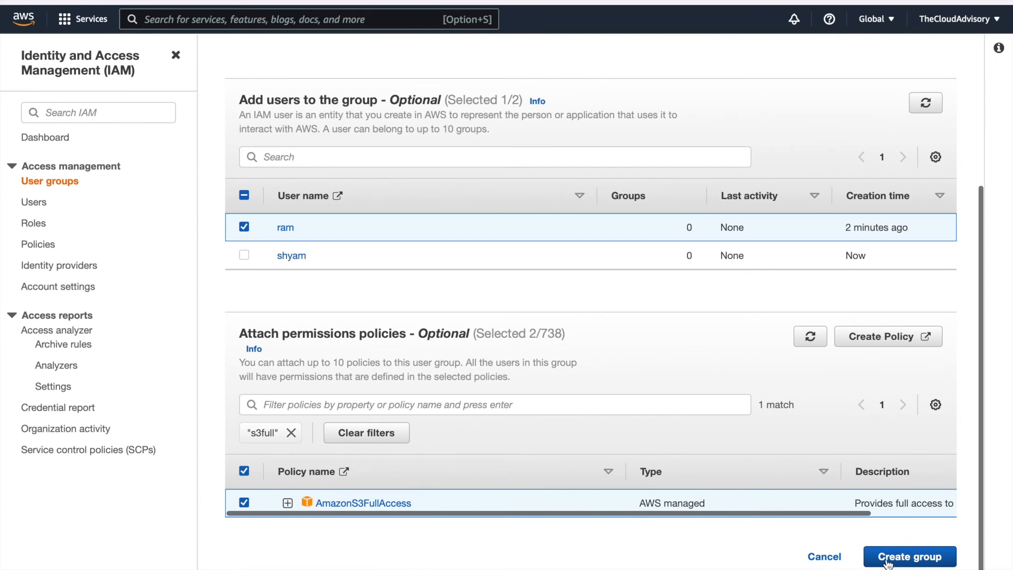
click(890, 559)
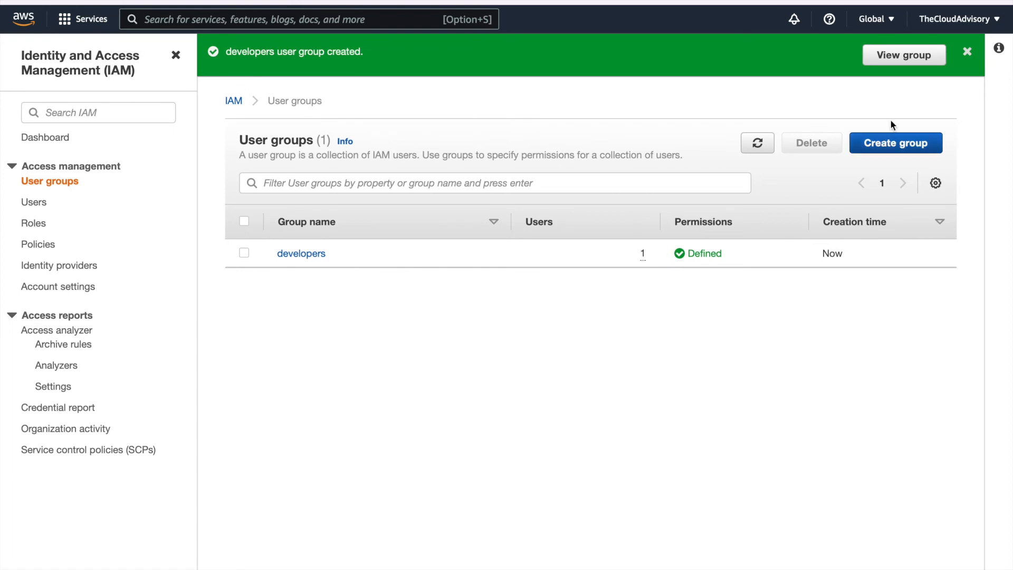
Step: Start creating another user group named administrator, leaving both users unselected
click(885, 101)
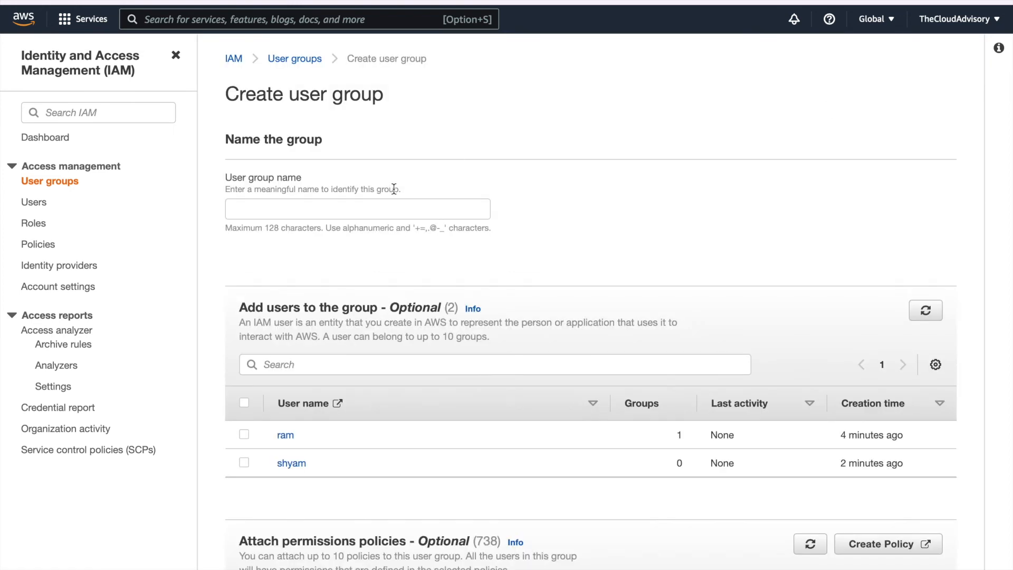
click(345, 209)
text(administrator)
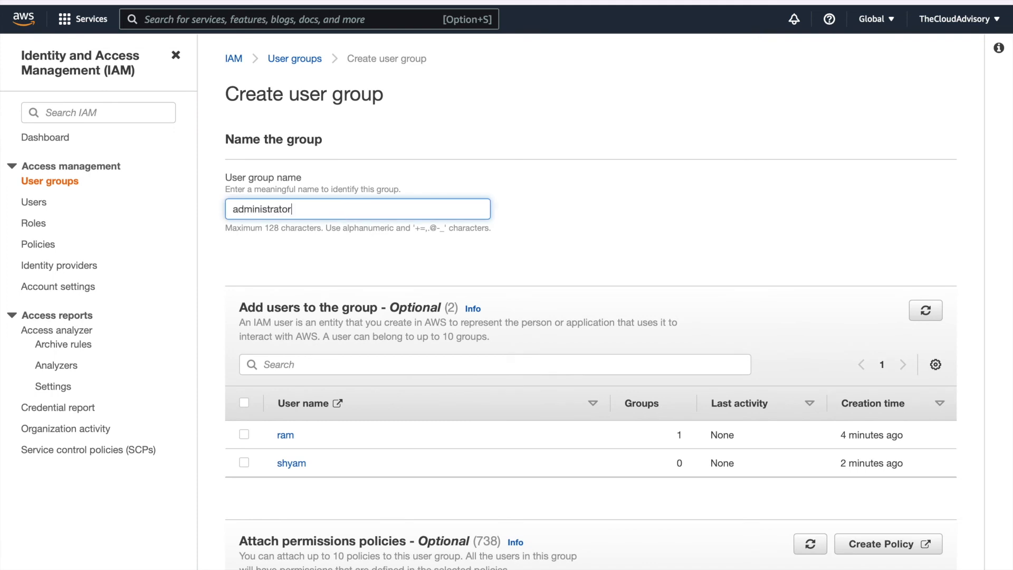
key(Tab)
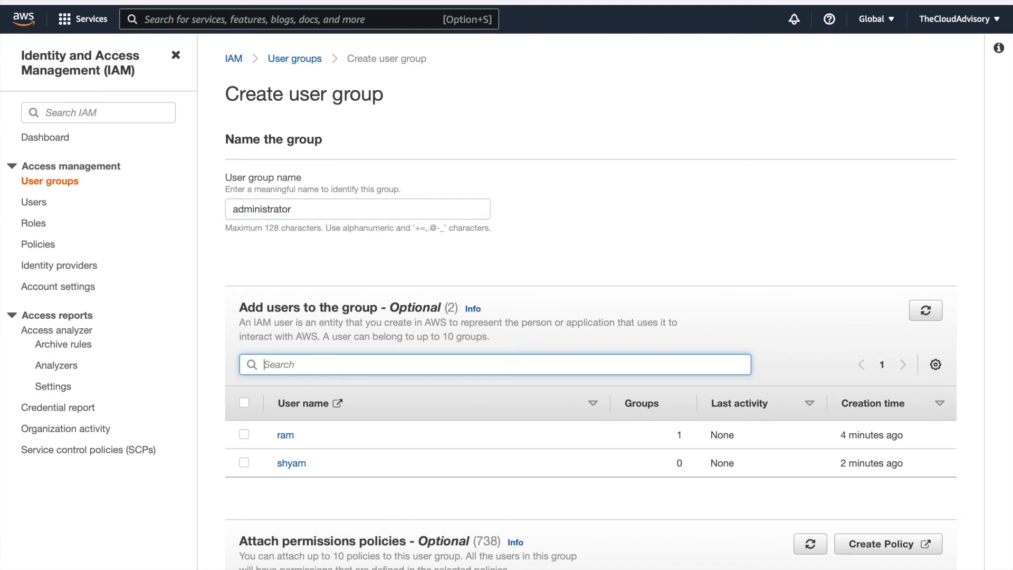
scroll(376, 397, down, 2)
drag(239, 226, 416, 244)
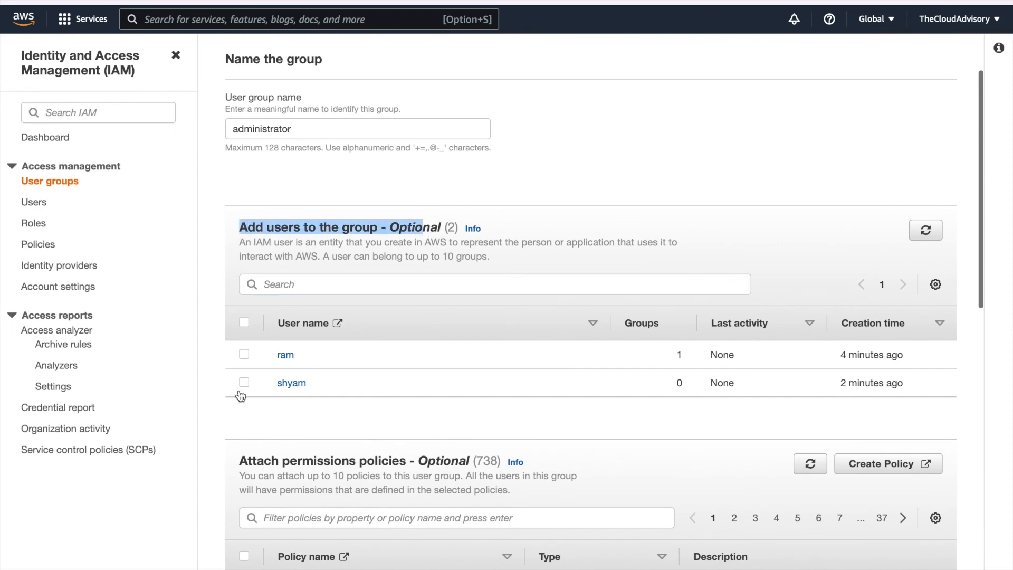
click(274, 410)
Step: Filter the permissions policies by administrator and select AdministratorAccess for the new group
scroll(274, 411, down, 3)
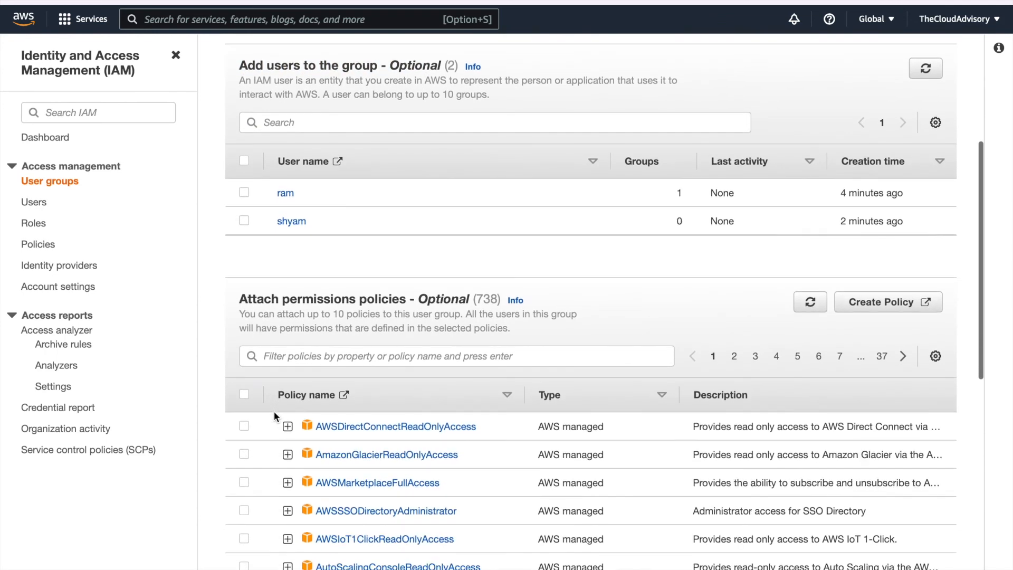
scroll(273, 410, down, 7)
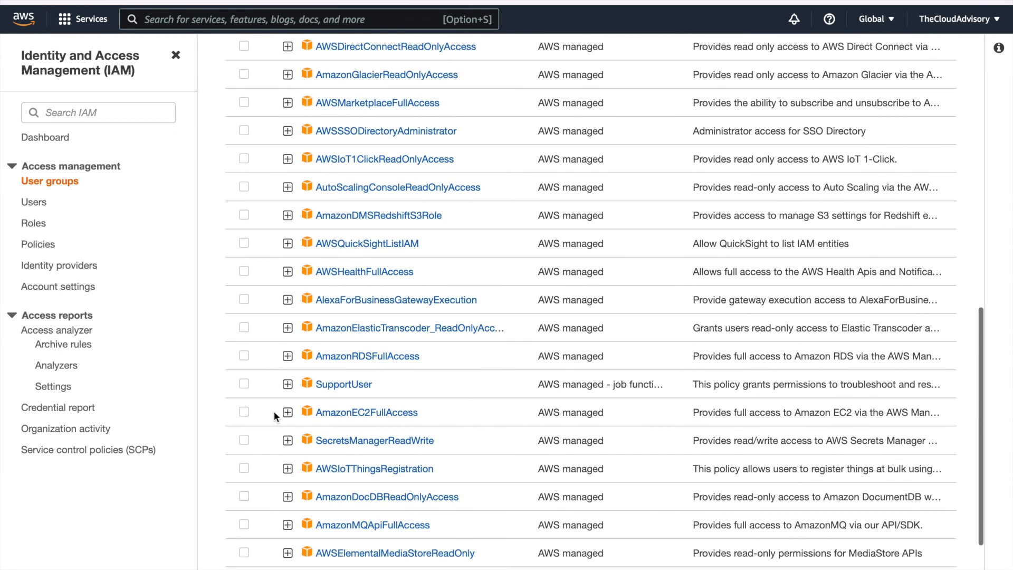
scroll(274, 411, up, 5)
click(316, 222)
text(administrator)
key(Return)
scroll(252, 555, down, 2)
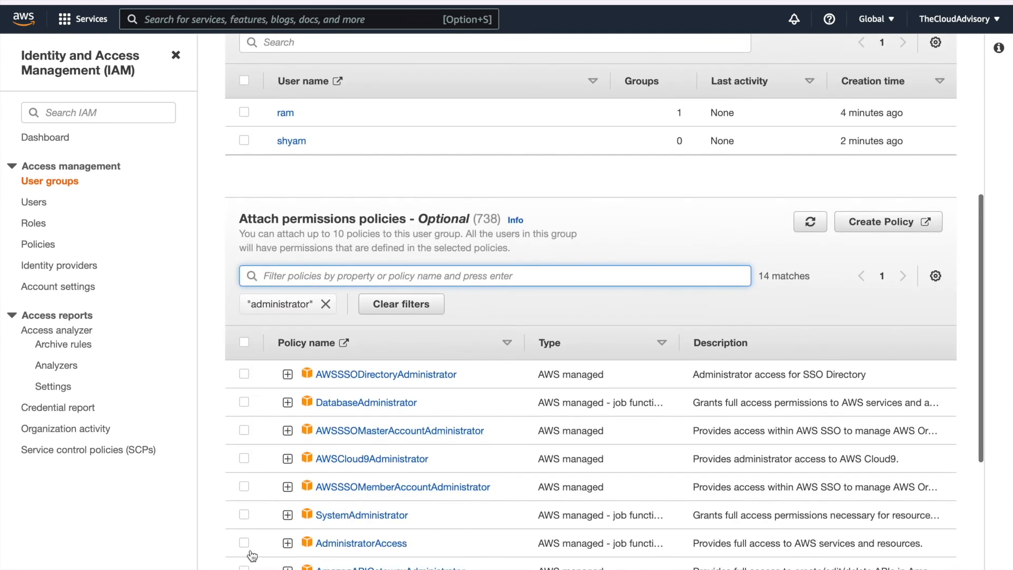
click(245, 543)
Step: Create the administrator group, then refresh the user groups list and dismiss the creation notice
scroll(457, 541, down, 5)
click(923, 561)
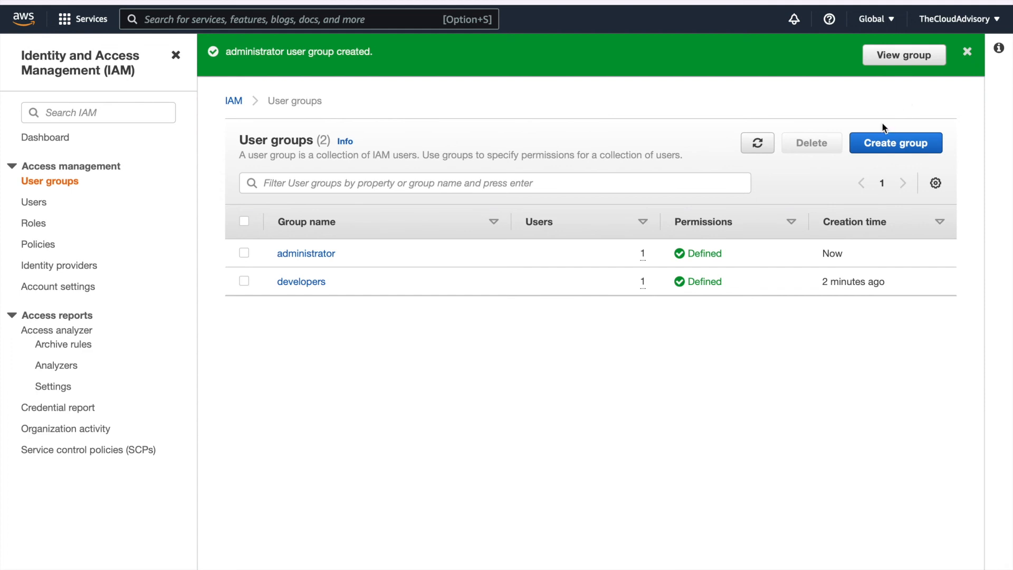
click(754, 147)
click(966, 55)
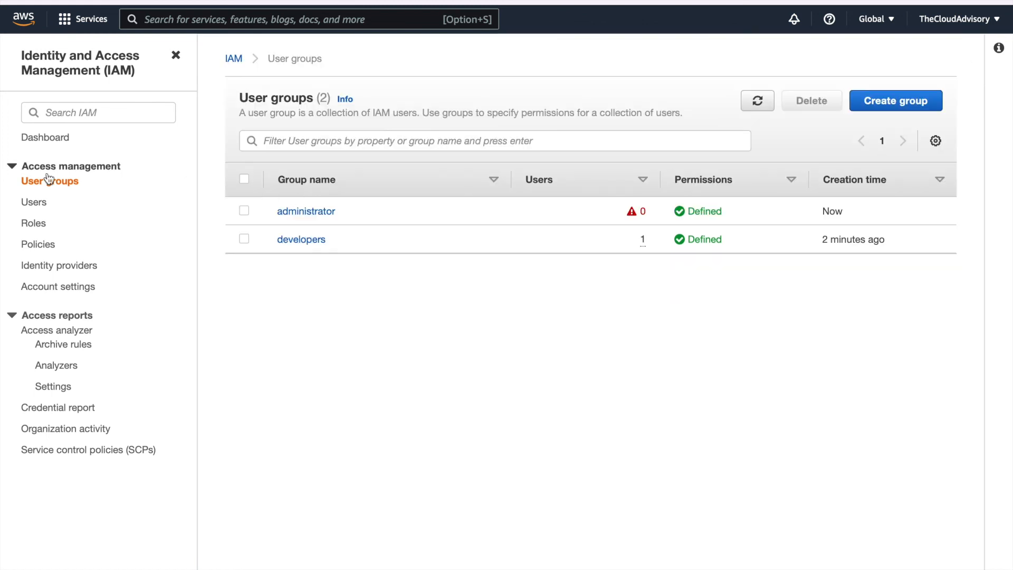
Step: Add the second IAM user to the administrator group from that user's details, and display the user's permissions policies
click(32, 202)
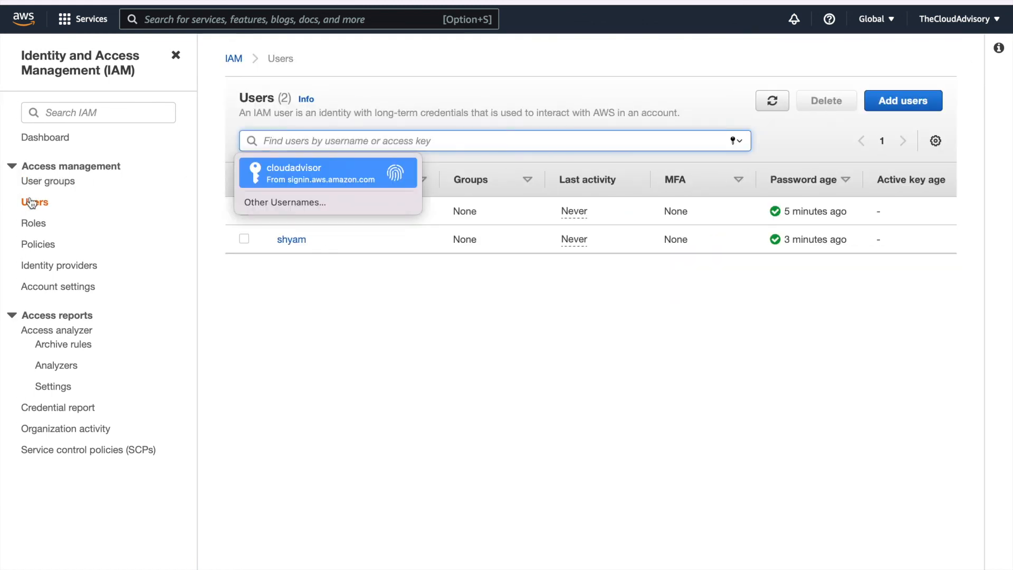
click(368, 393)
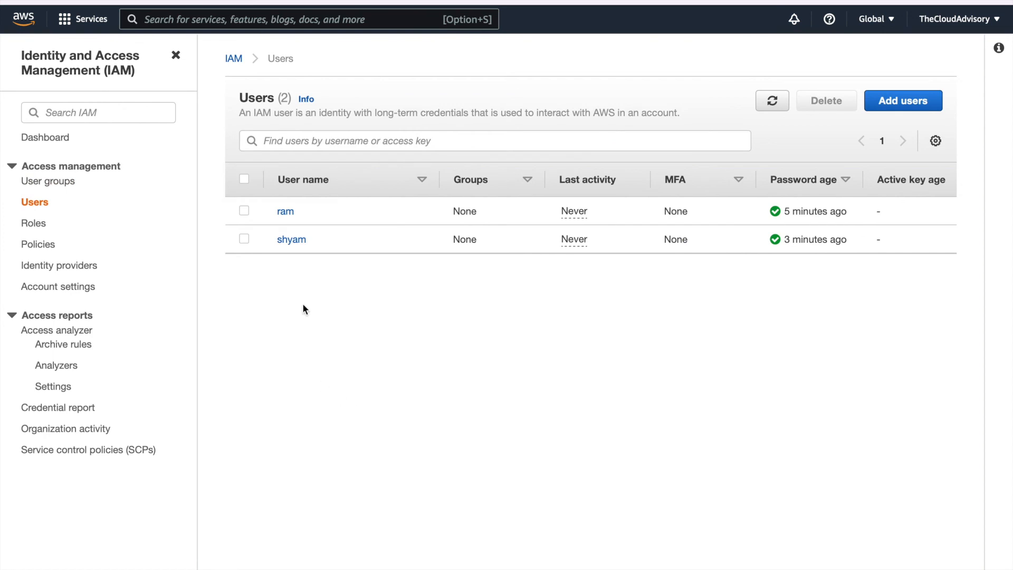
click(292, 240)
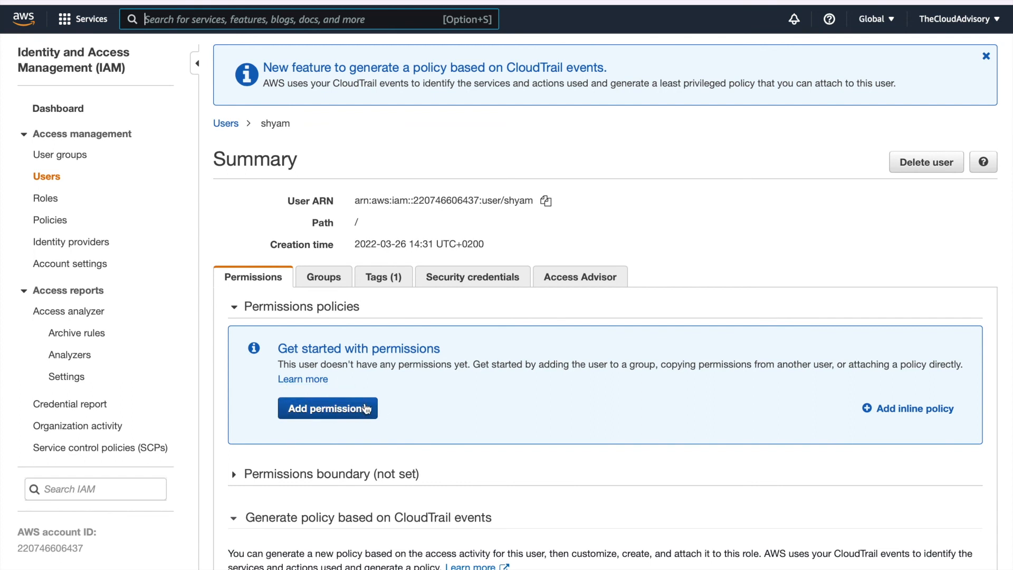
click(323, 279)
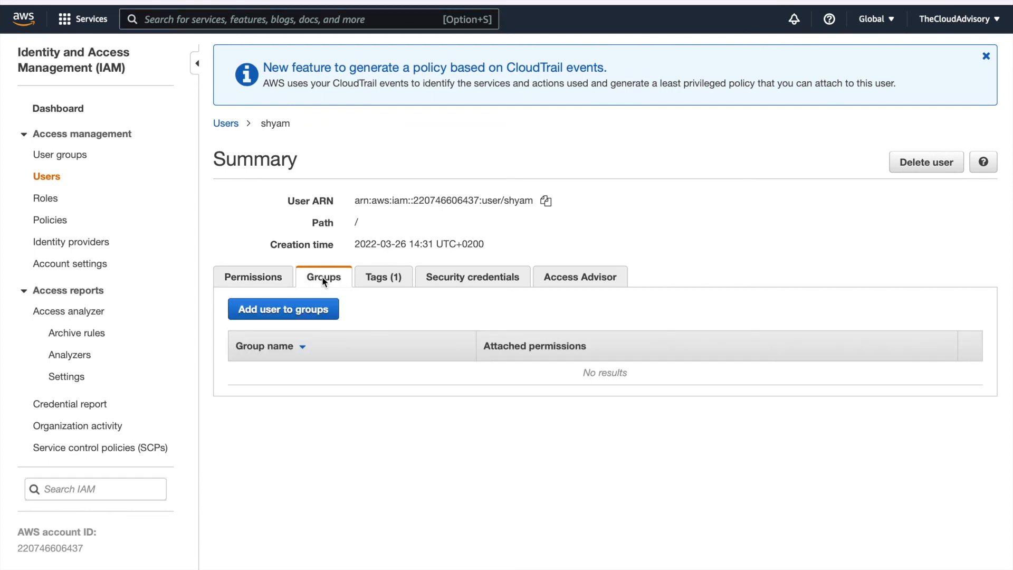
click(268, 314)
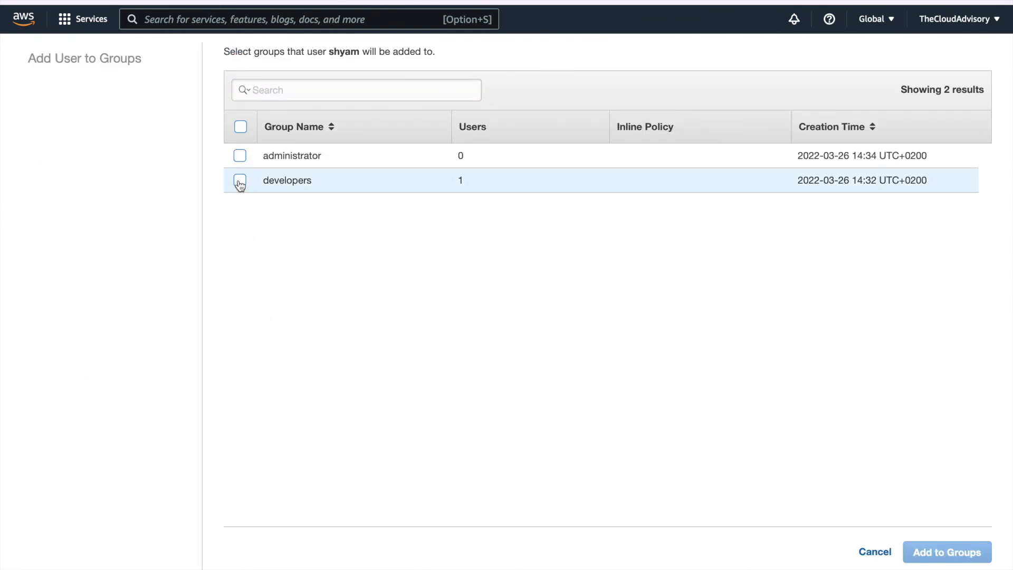
click(287, 160)
click(932, 549)
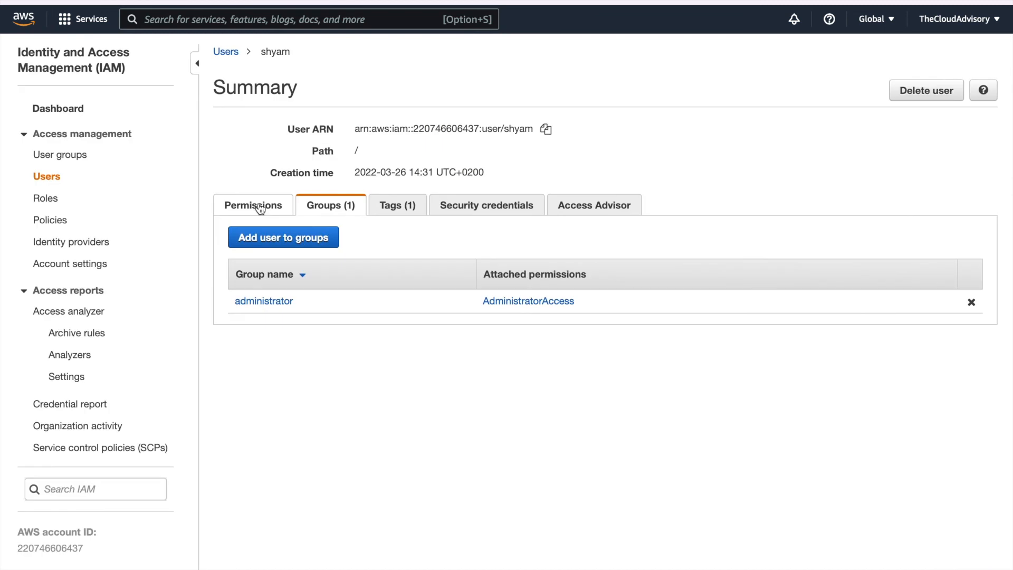
click(256, 205)
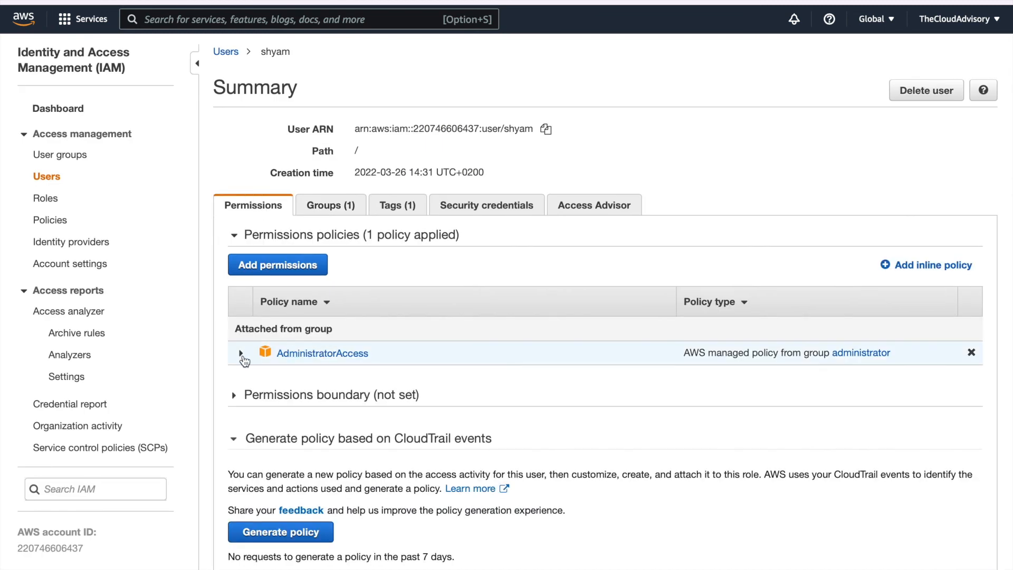